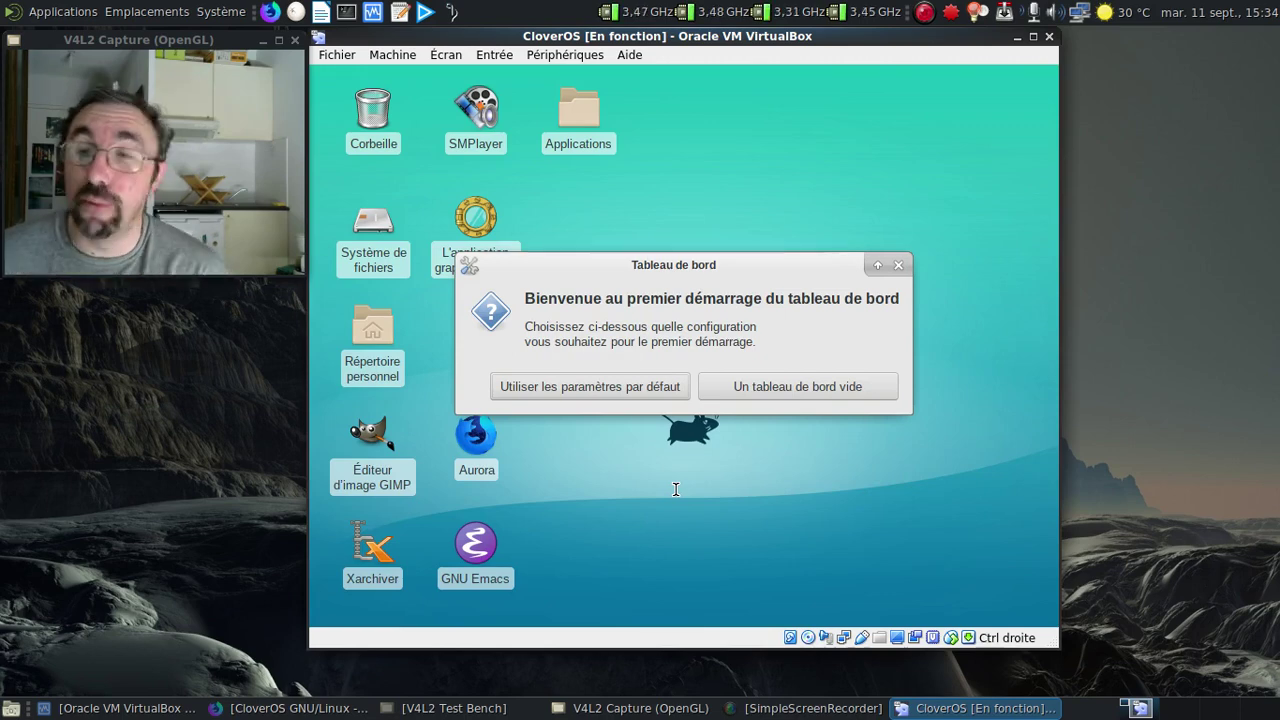
- Initialise the desktop's Tableau de bord with the default settings and launch GIMP despite its untrusted launcher
left_click(563, 393)
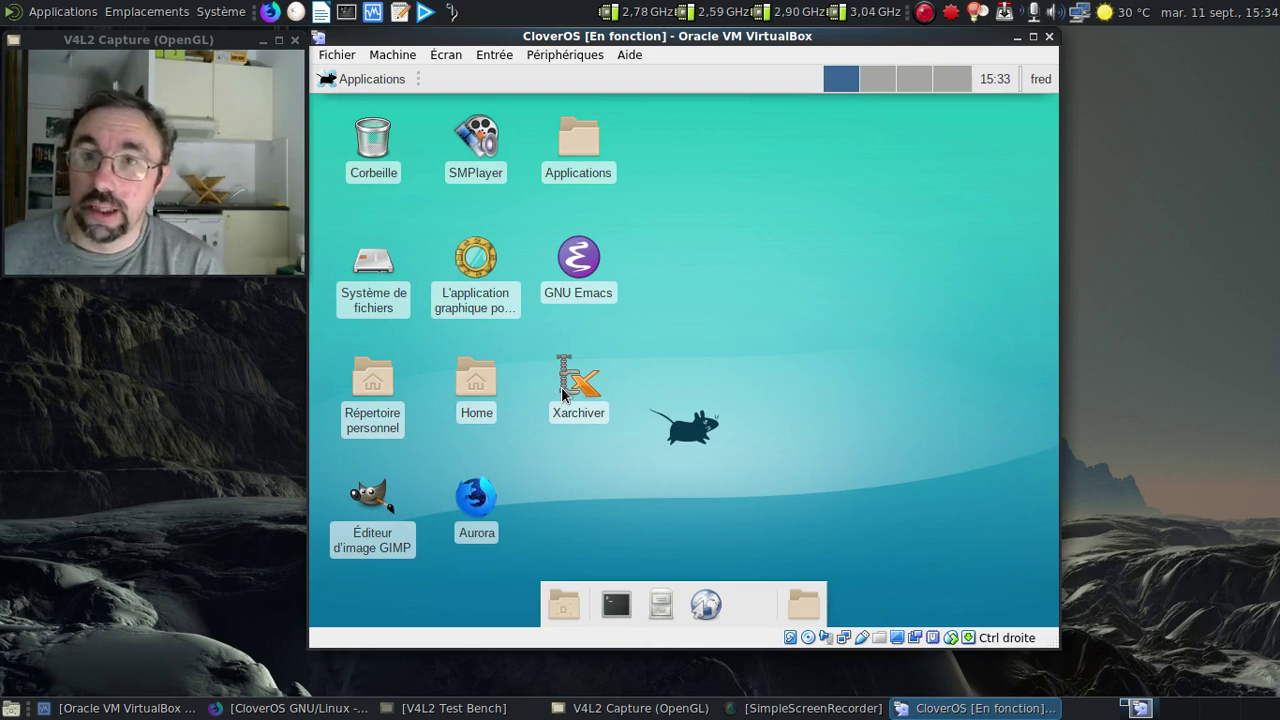
left_click(374, 507)
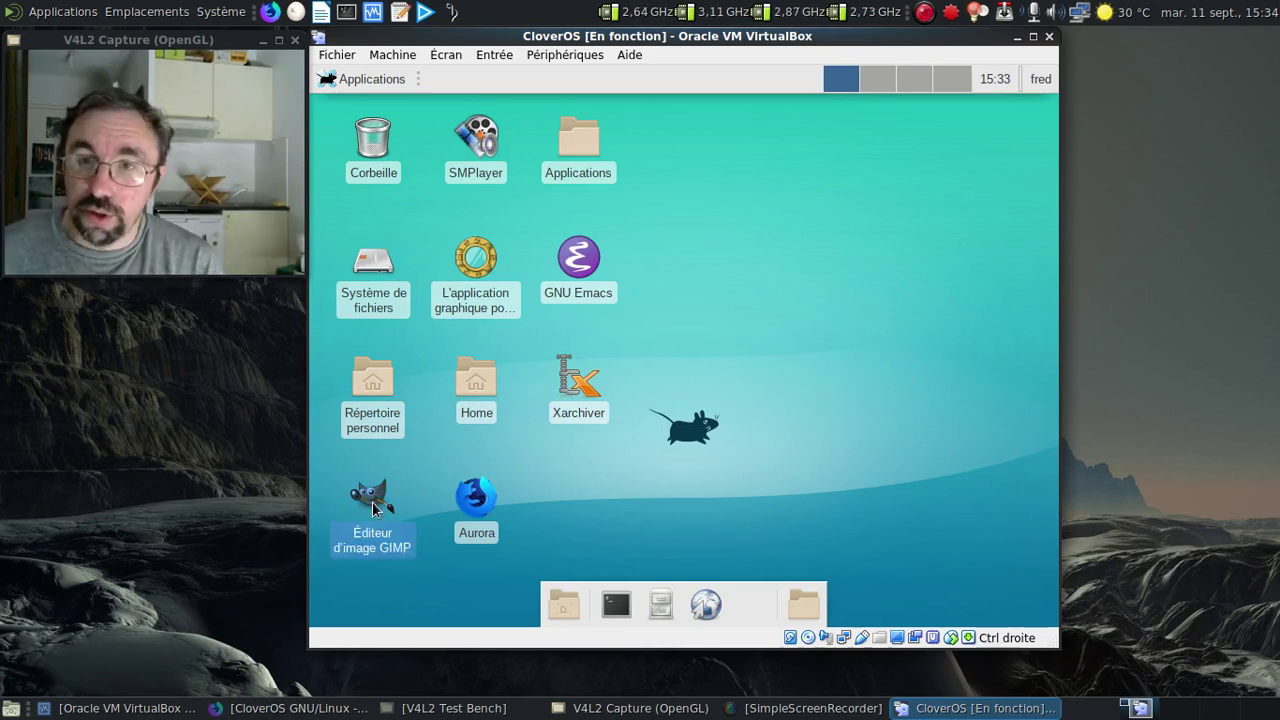
double_click(373, 507)
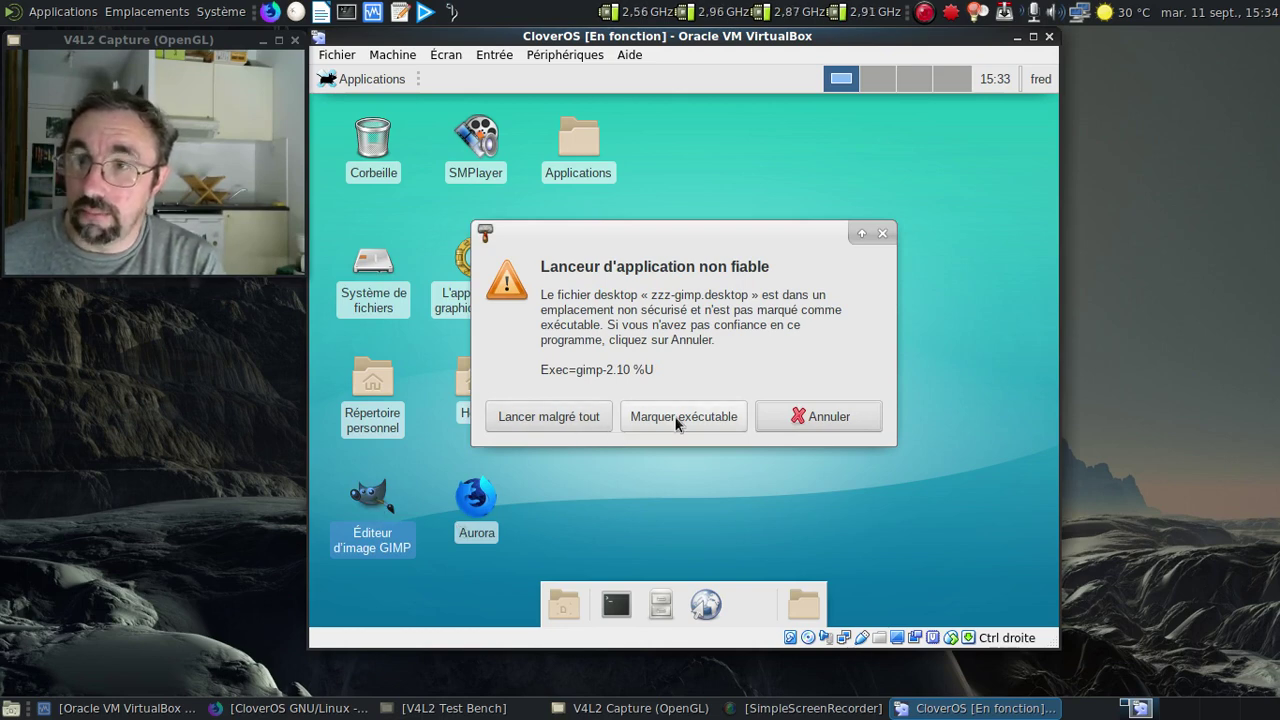
left_click(583, 421)
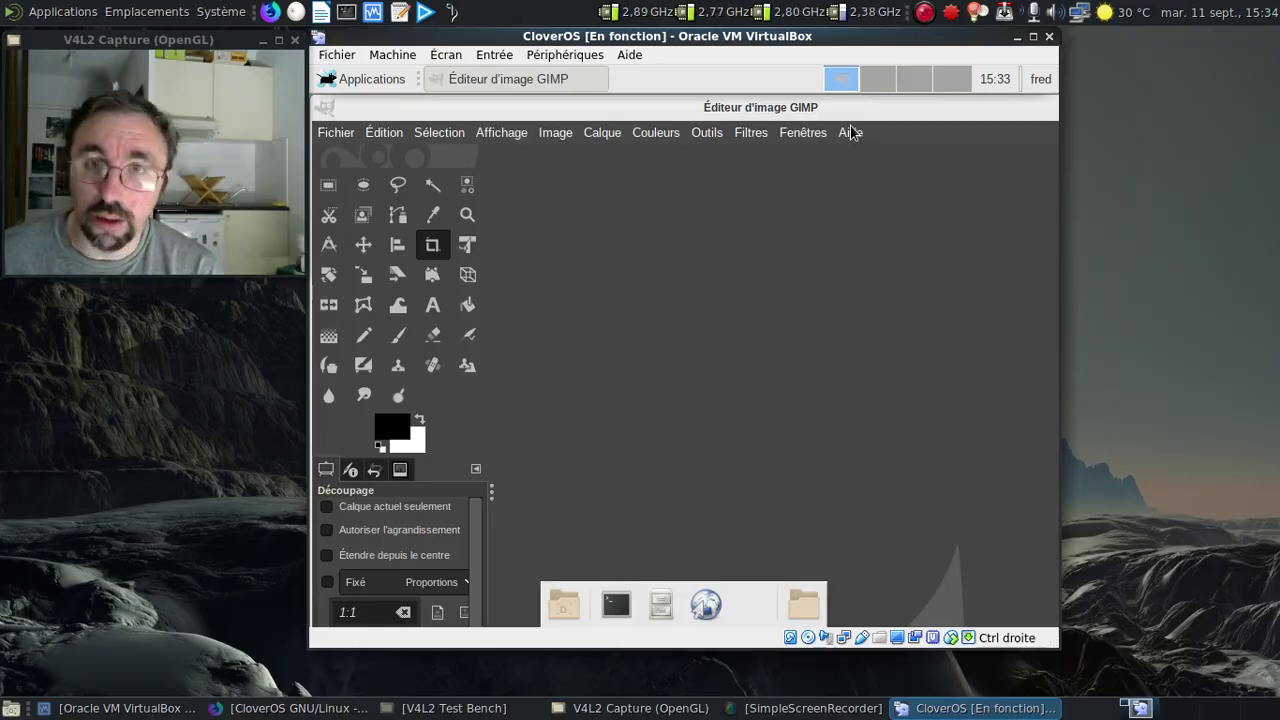
- Display the CloverOS virtual machine in full screen and close GIMP
key("ctrl+f")
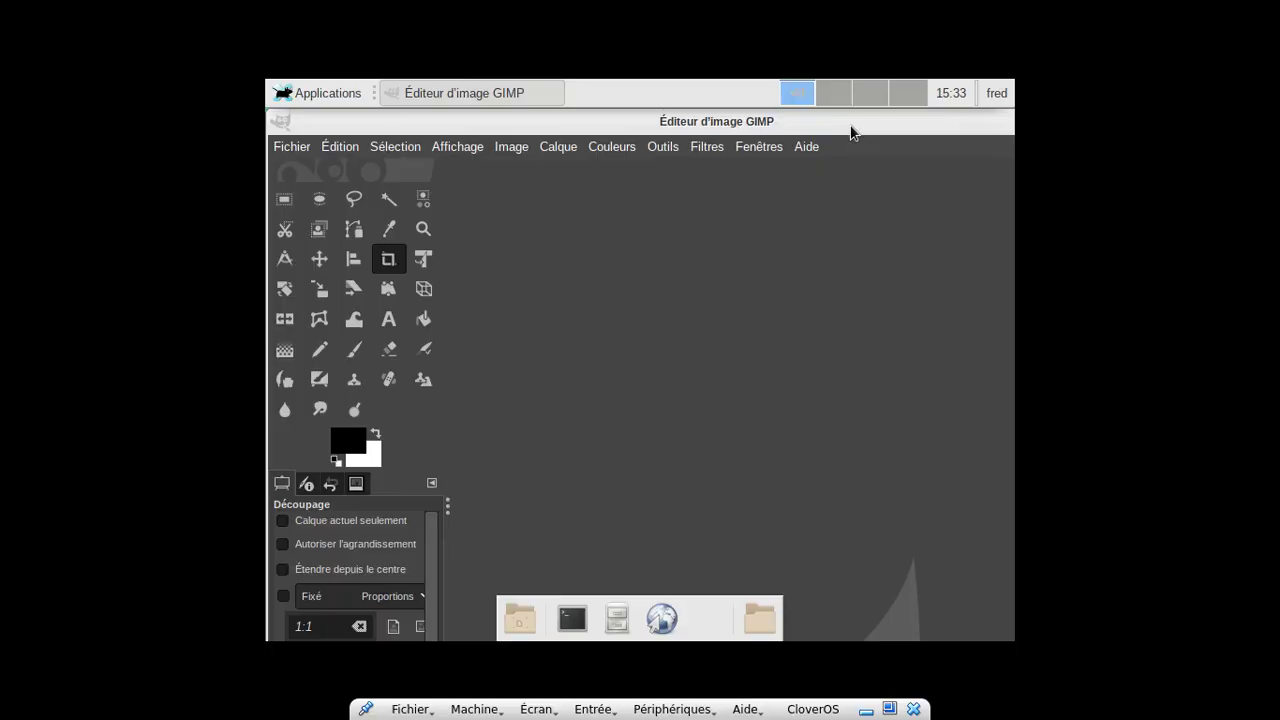
left_click(350, 90)
left_click(272, 58)
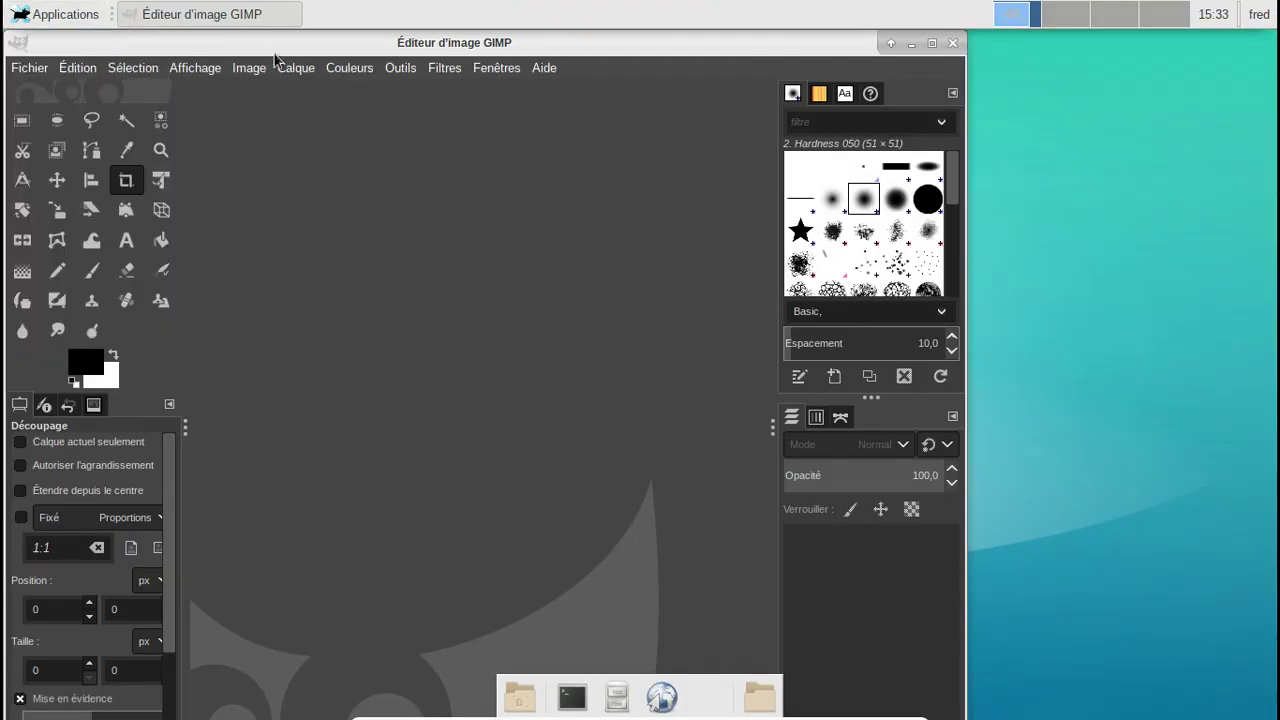
left_click(951, 44)
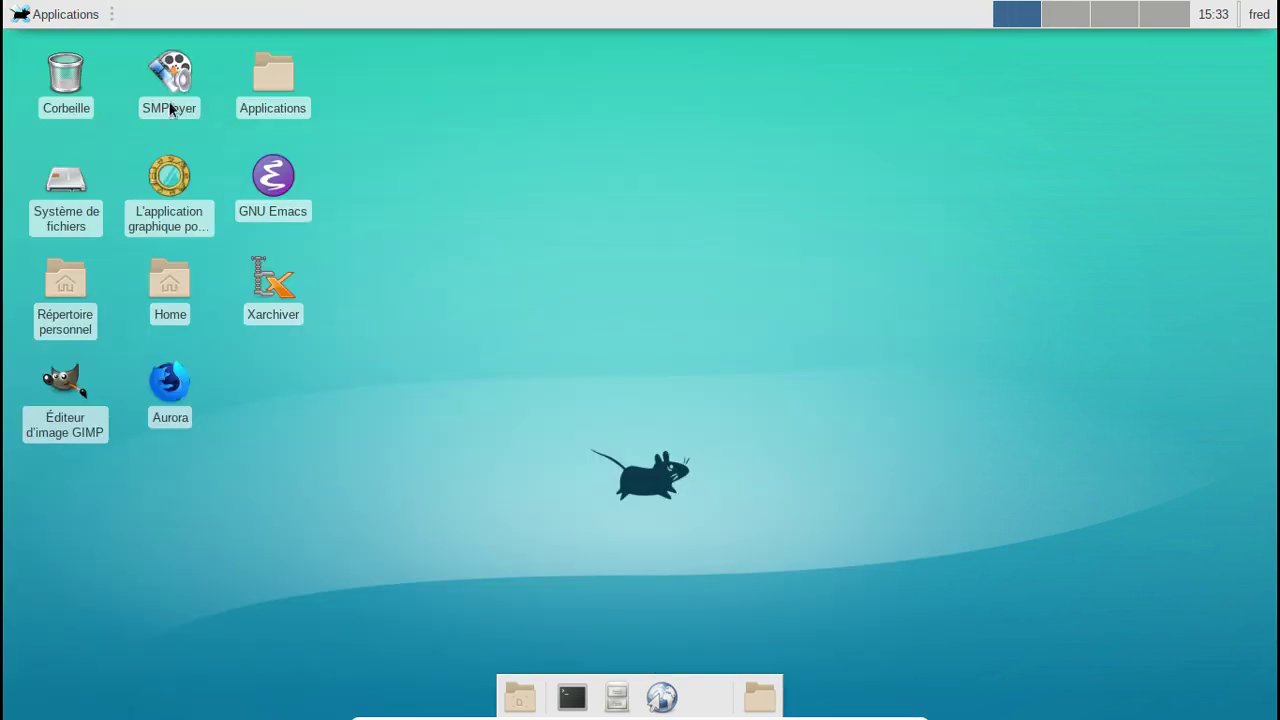
- Look through the installed application categories, launch the graphical Portage application and dismiss its root privileges notice
left_click(54, 7)
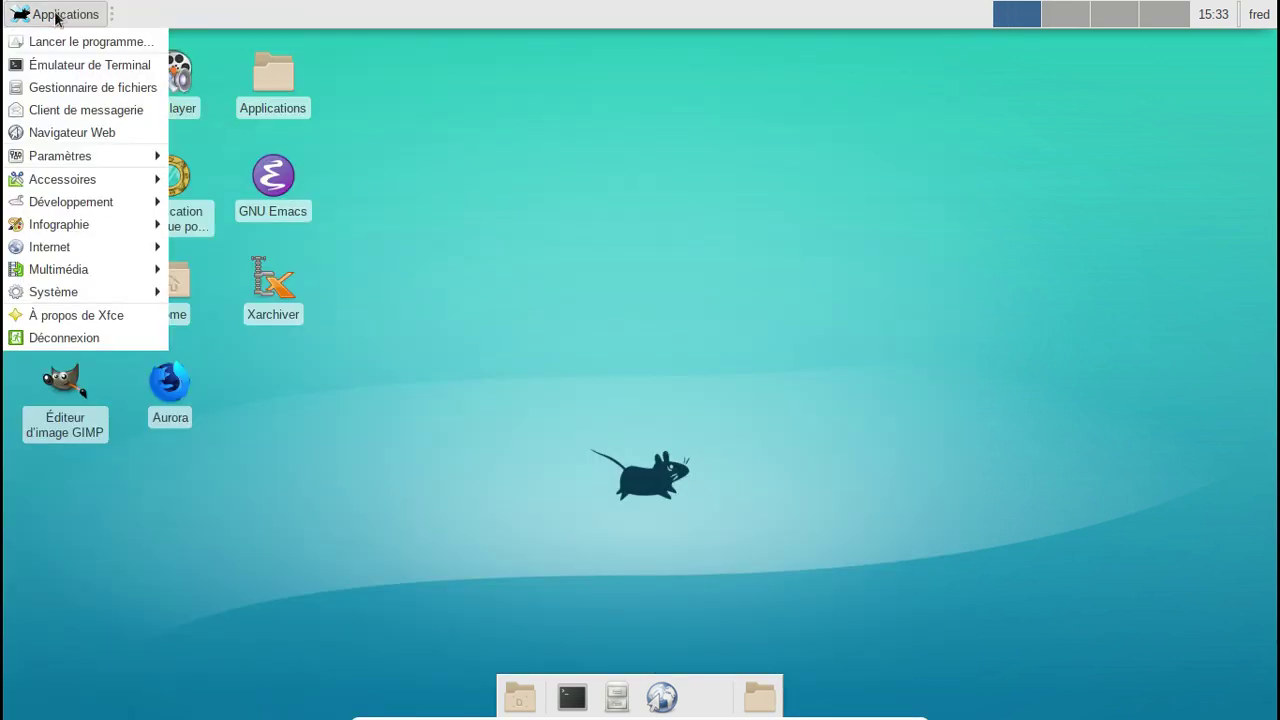
mouse_move(108, 181)
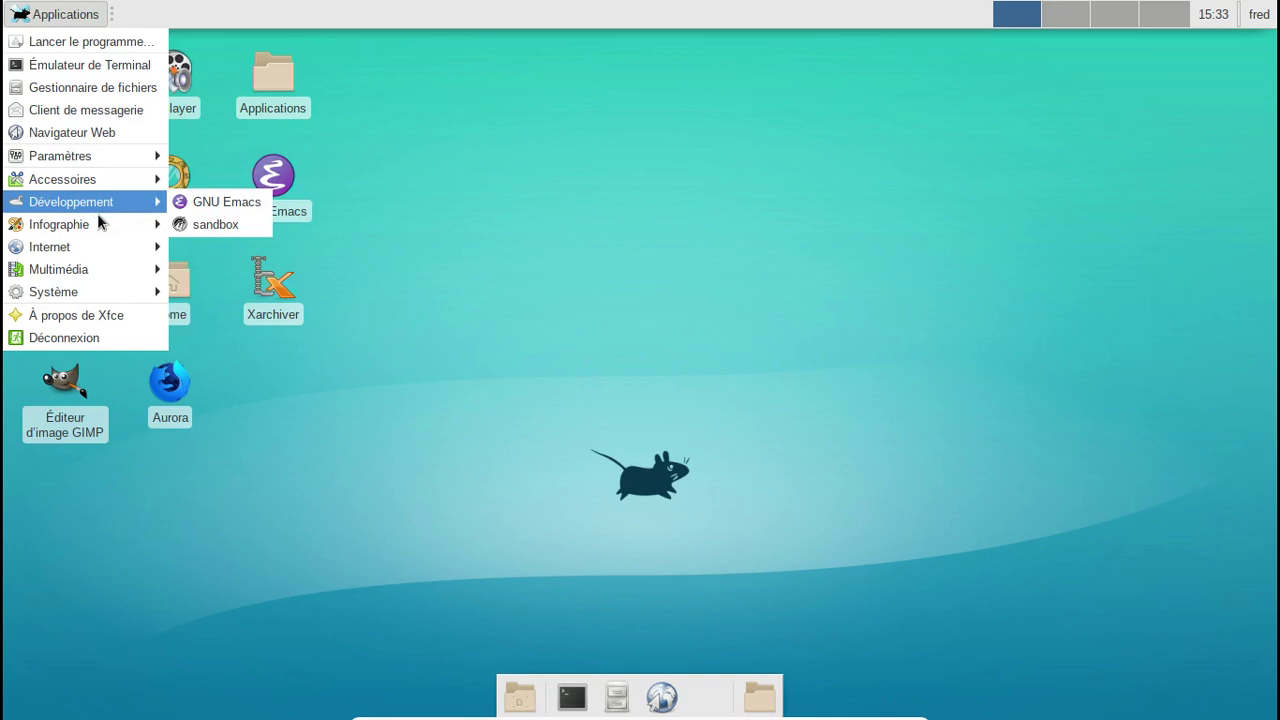
mouse_move(98, 221)
mouse_move(94, 245)
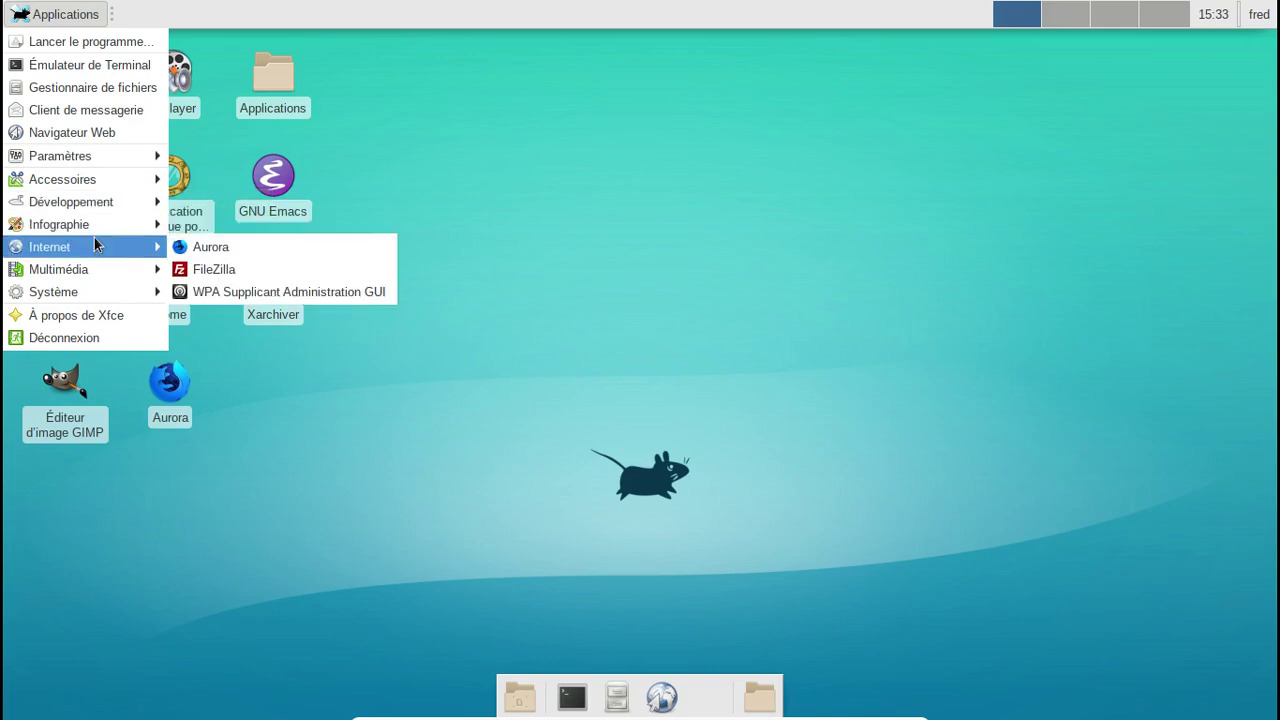
mouse_move(92, 272)
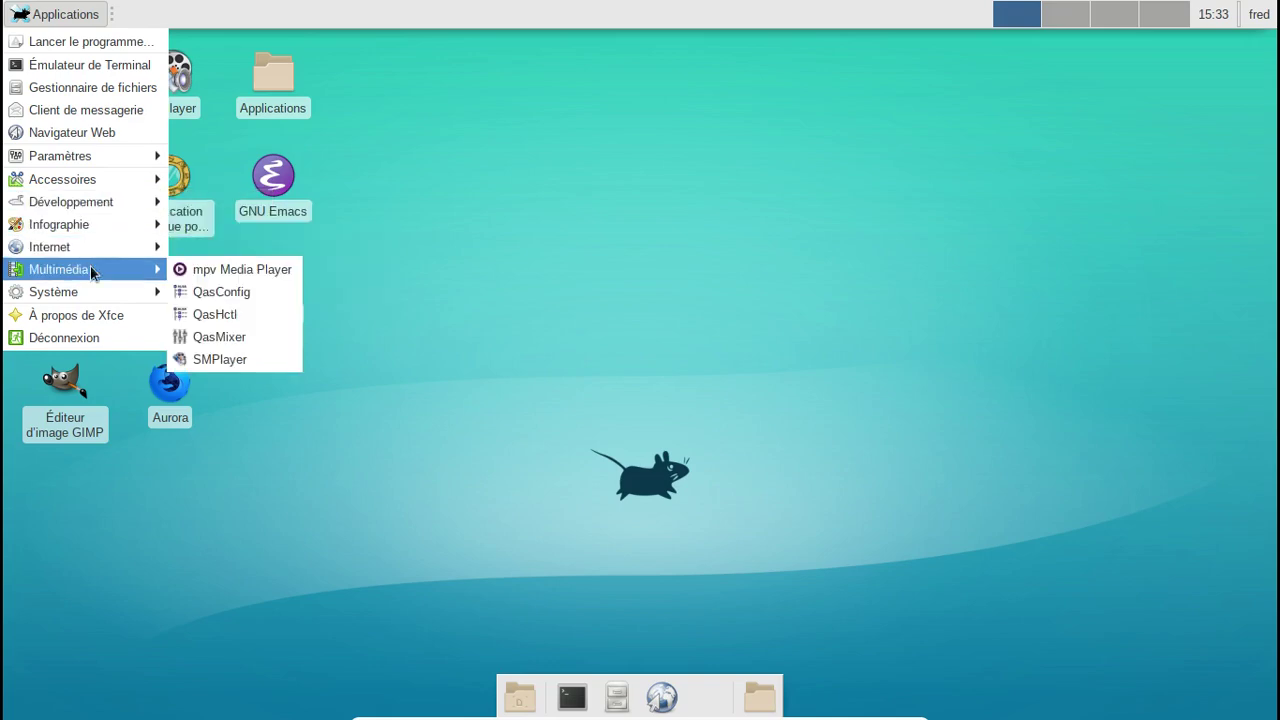
mouse_move(91, 297)
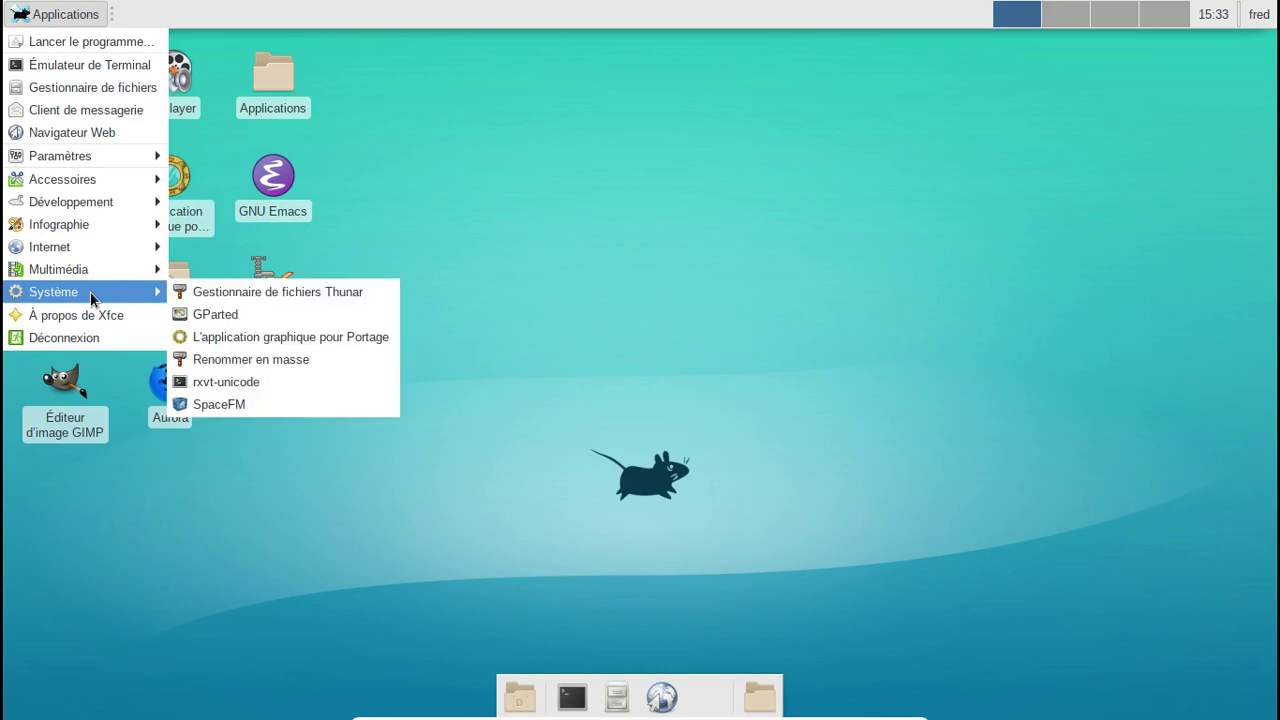
left_click(247, 344)
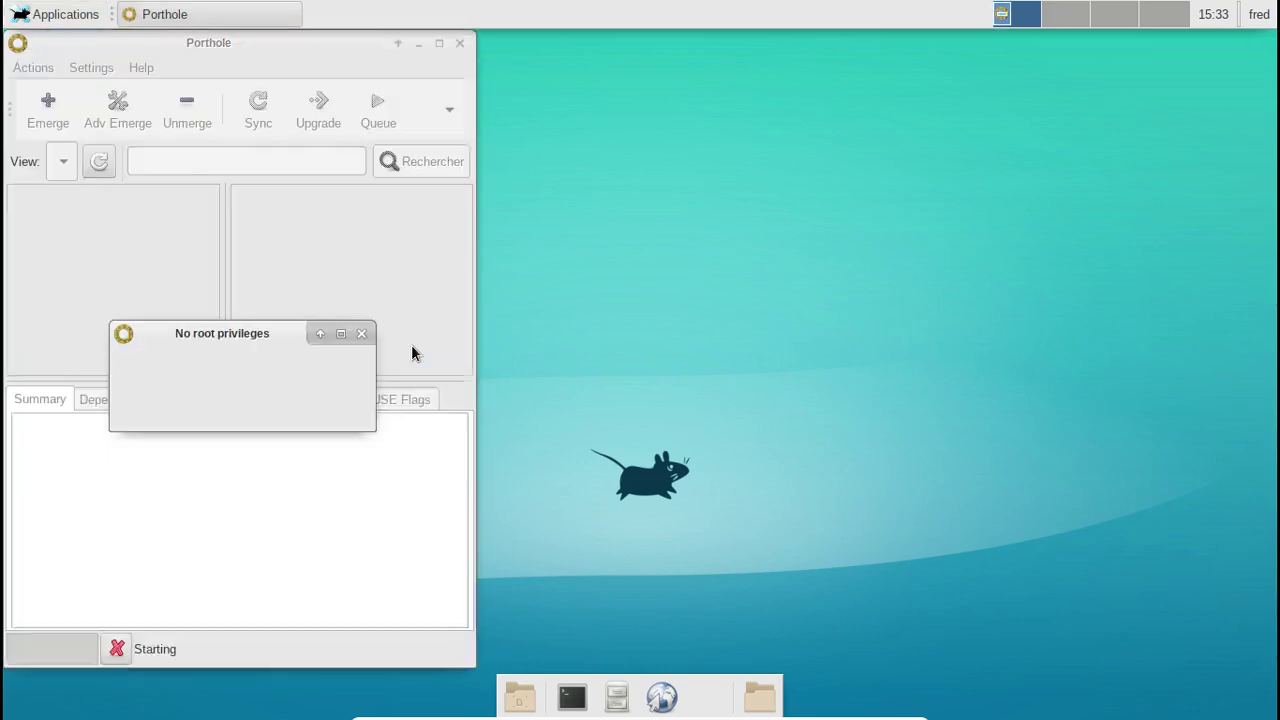
left_click(318, 404)
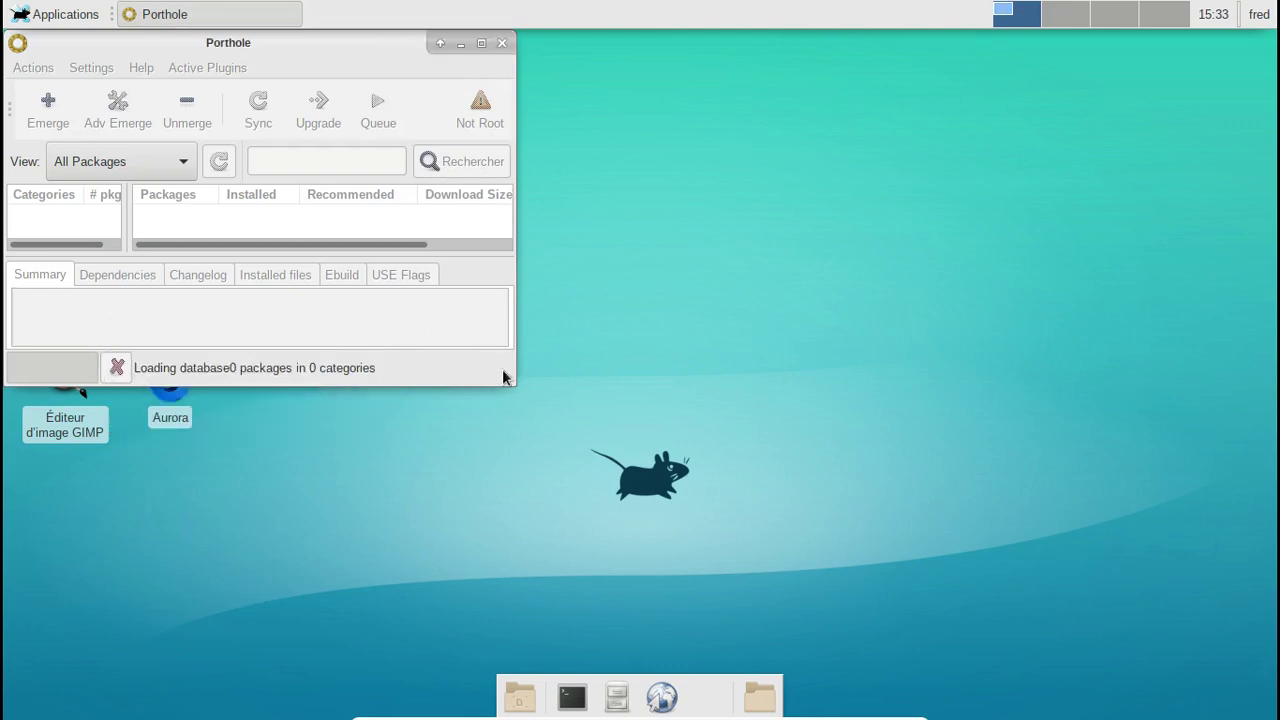
- Enlarge the Porthole window and its package list area, and get ready to enter a package search
left_click_drag(528, 385, 906, 566)
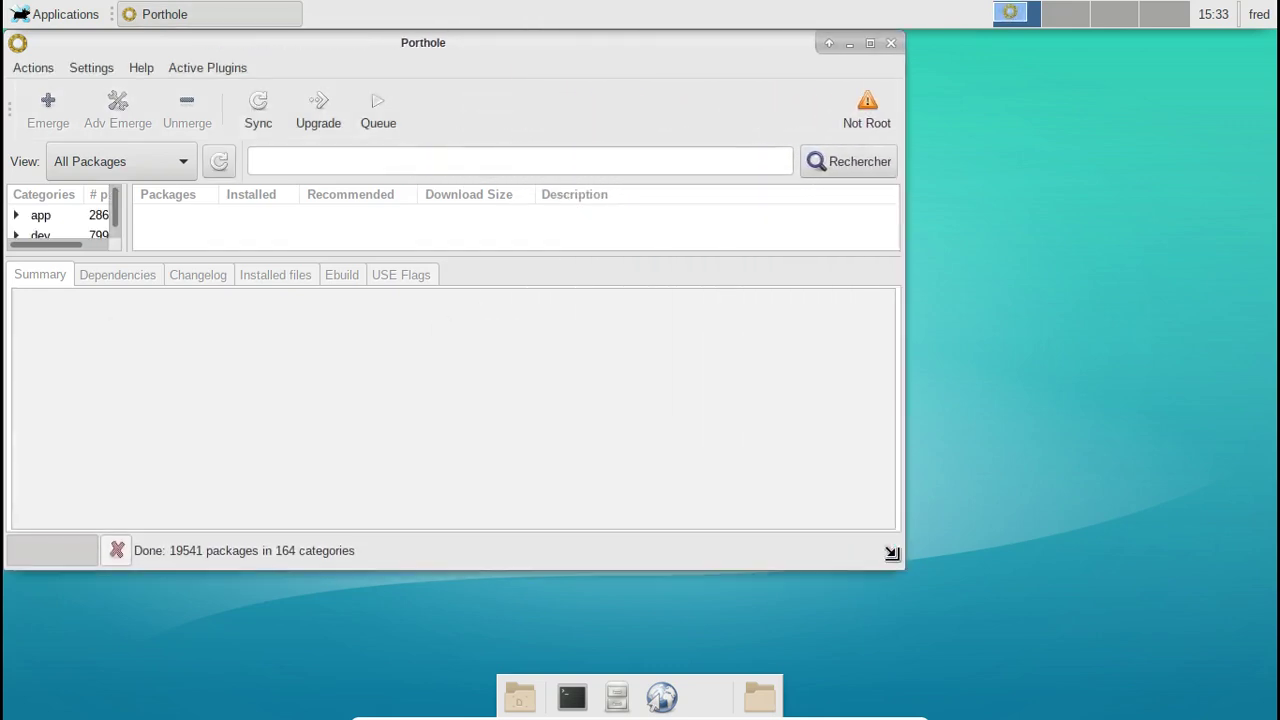
left_click_drag(414, 255, 426, 402)
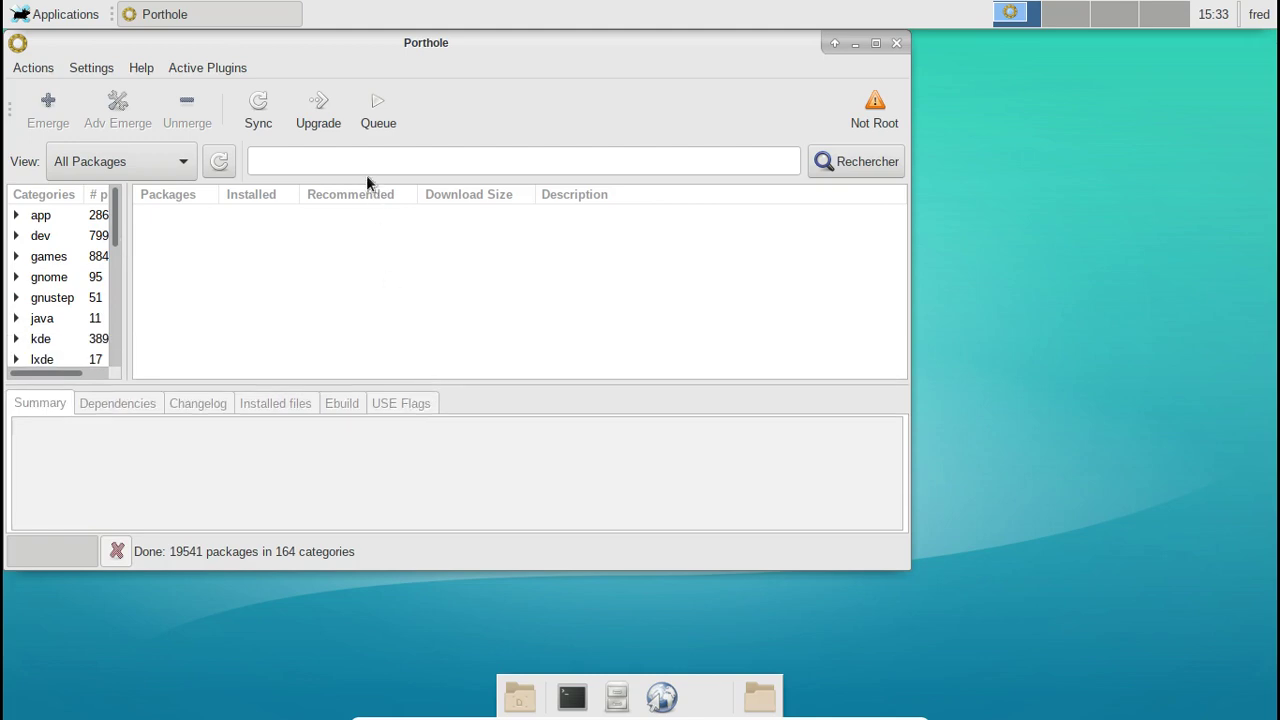
left_click(351, 165)
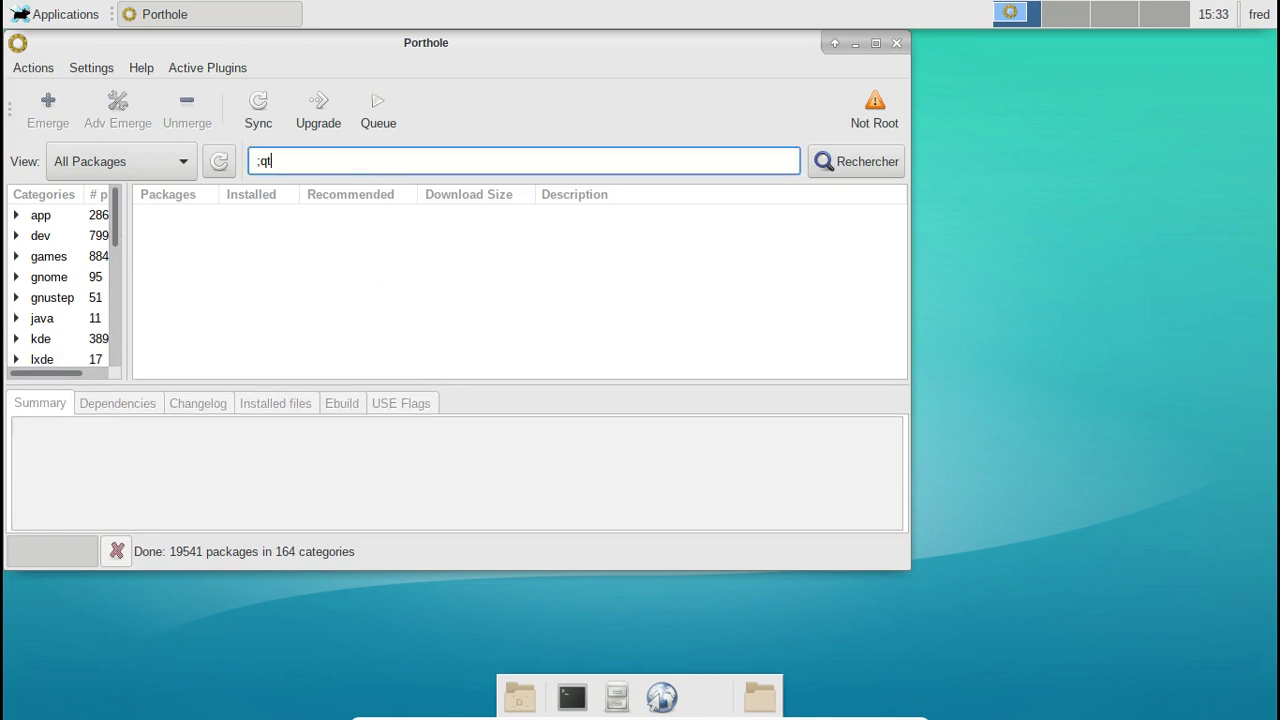
left_click(74, 14)
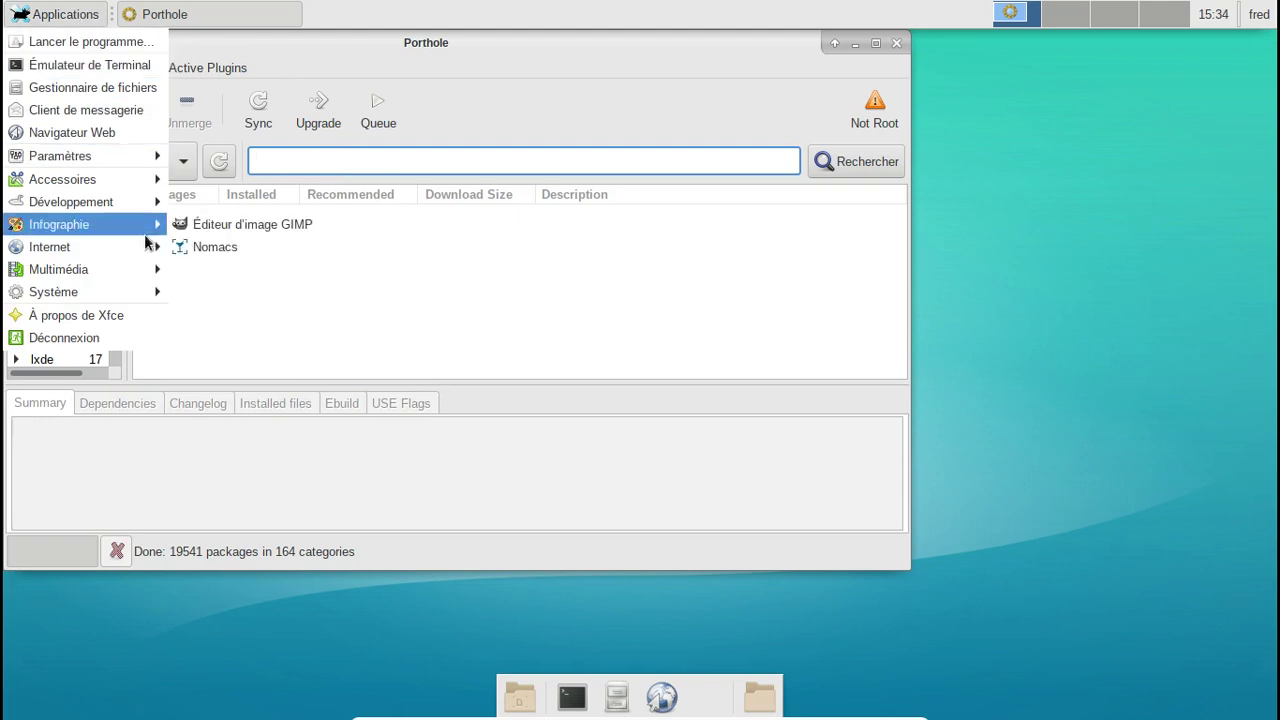
mouse_move(140, 289)
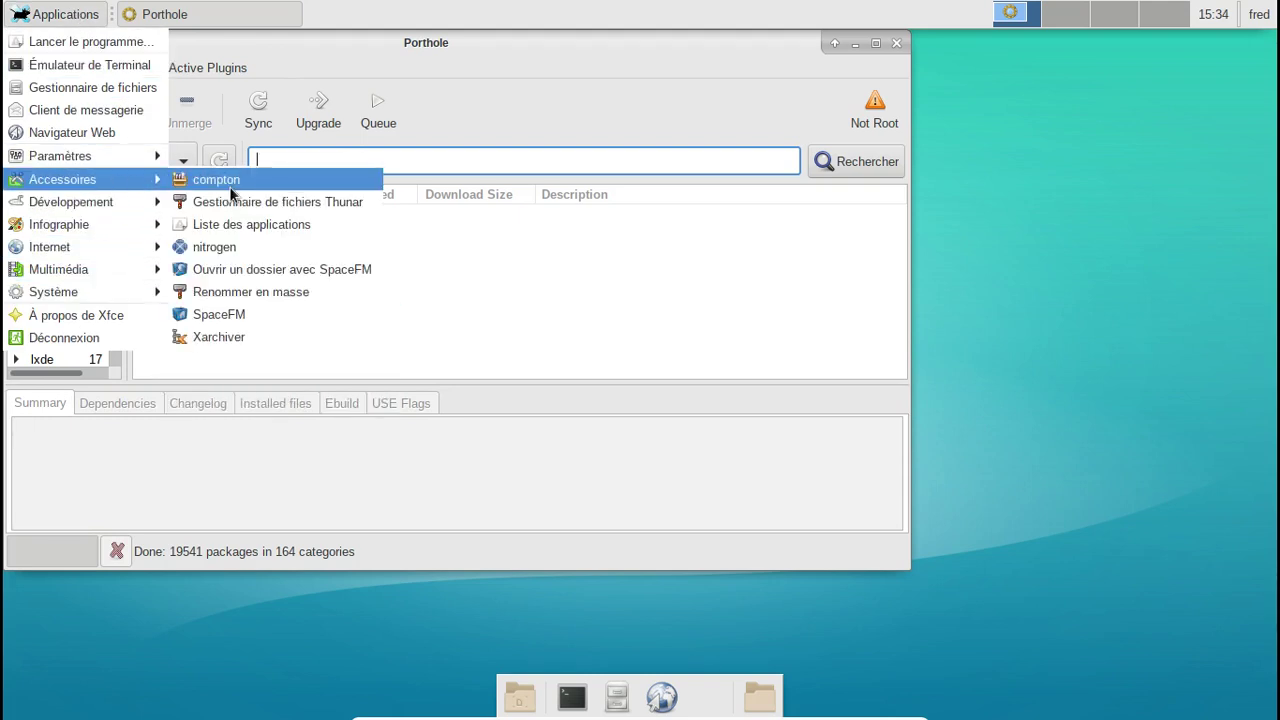
key("Escape")
key("Escape")
- Open the desktop's keyboard settings and turn off the use of default parameters for the keyboard layout
left_click(60, 14)
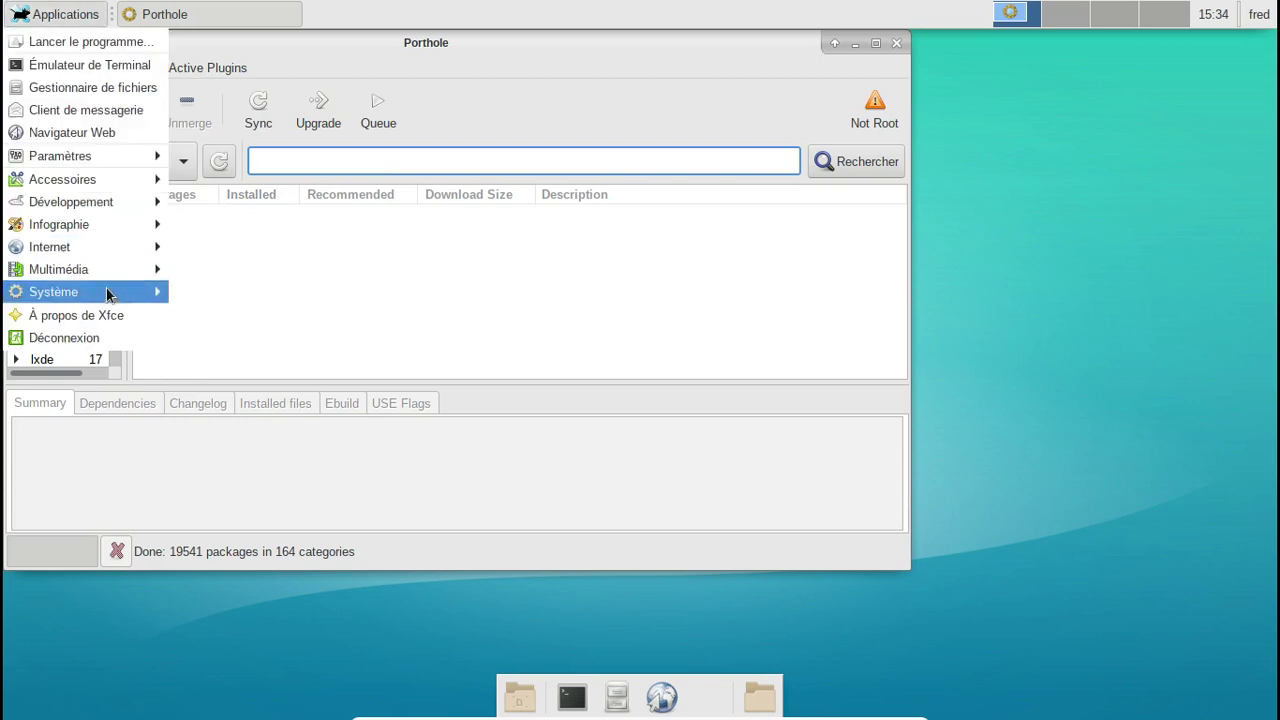
mouse_move(108, 292)
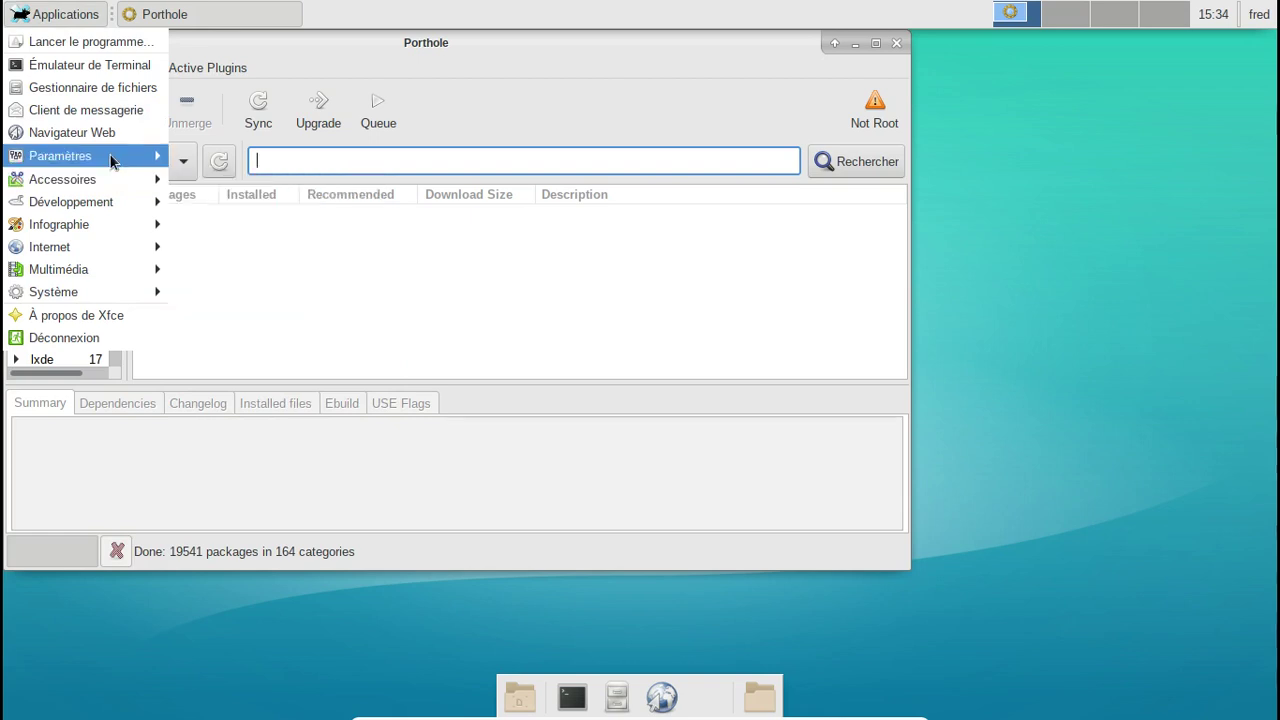
left_click(203, 161)
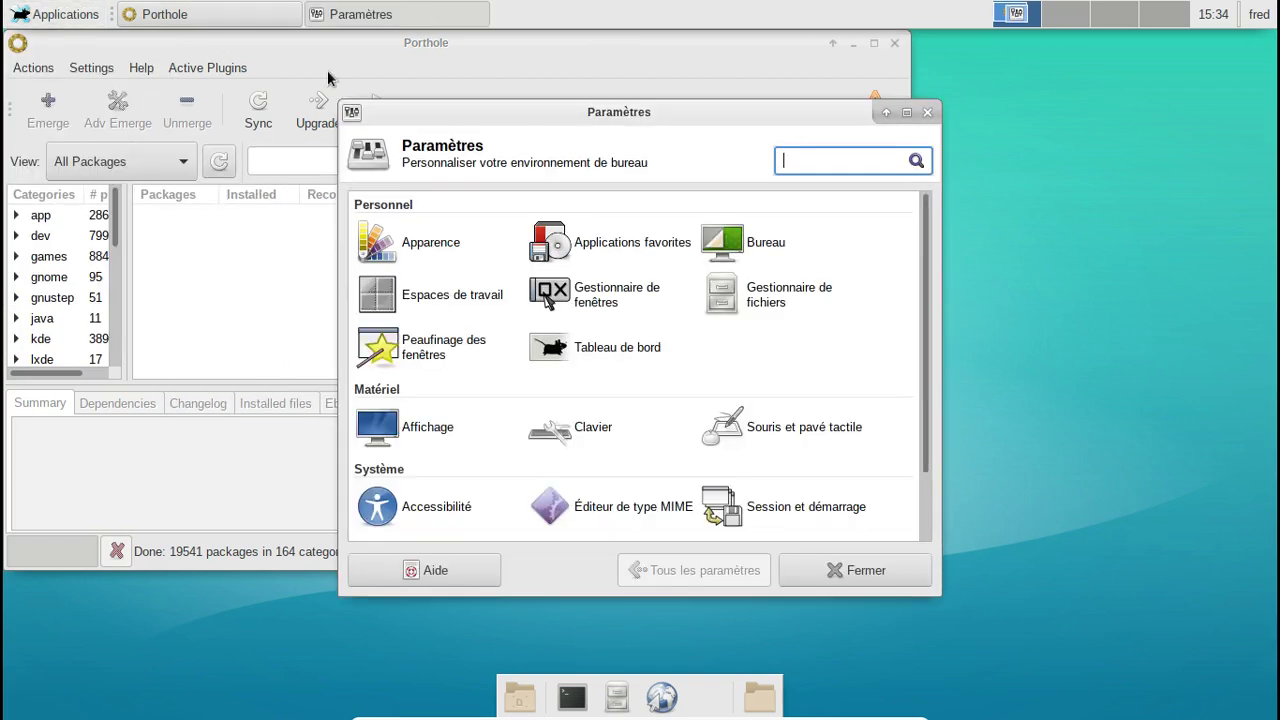
scroll(772, 320, "down", 3)
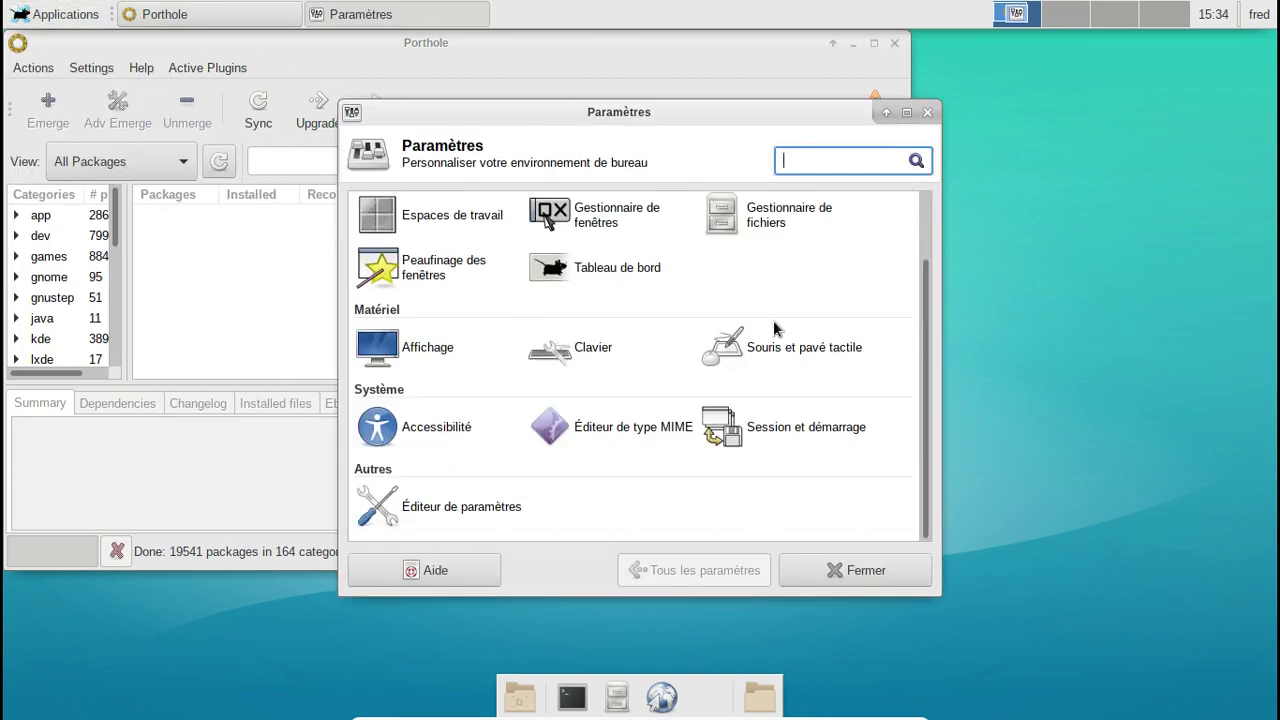
left_click(584, 352)
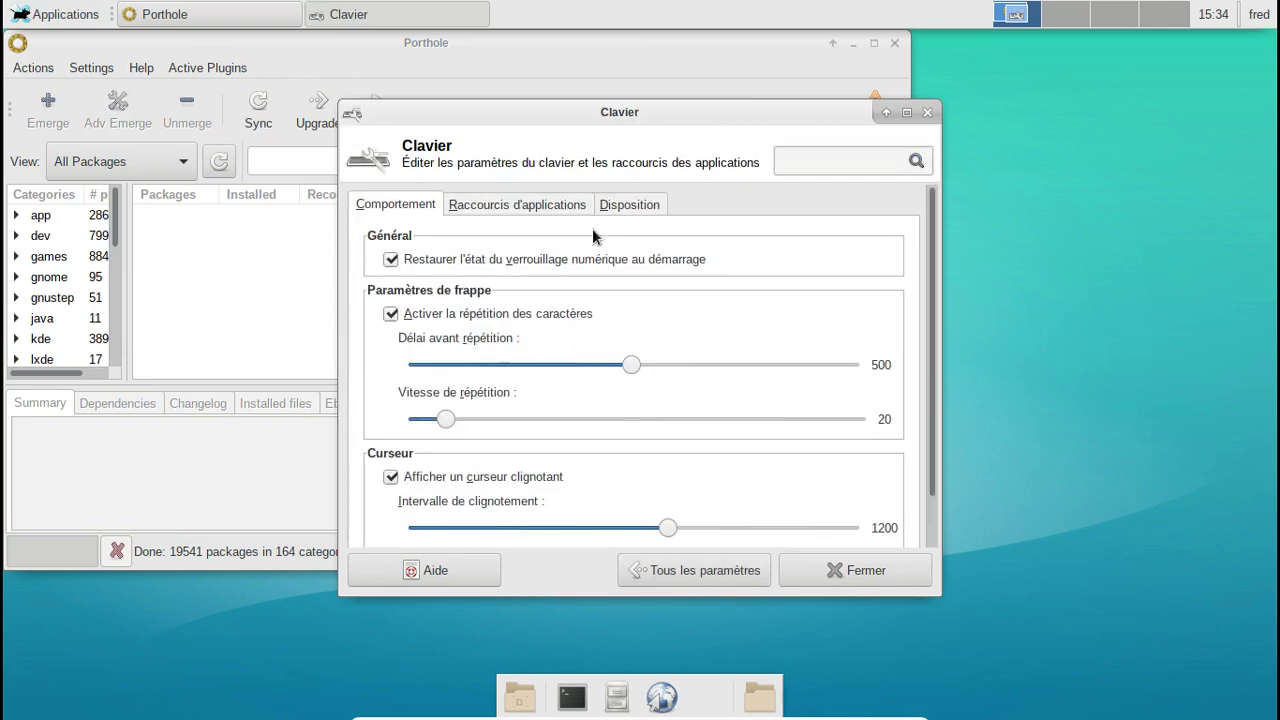
left_click(629, 204)
left_click(380, 238)
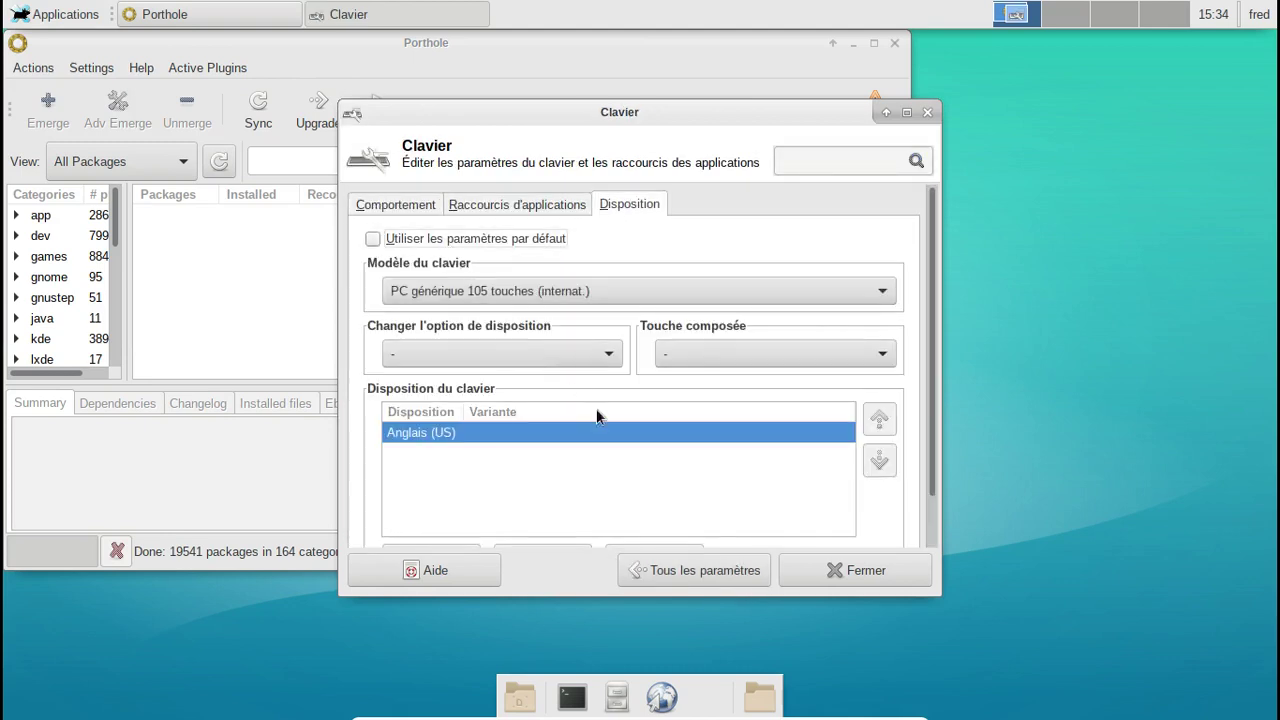
- Replace the Anglais (US) keyboard layout with Français and close the keyboard settings
left_click_drag(931, 384, 931, 494)
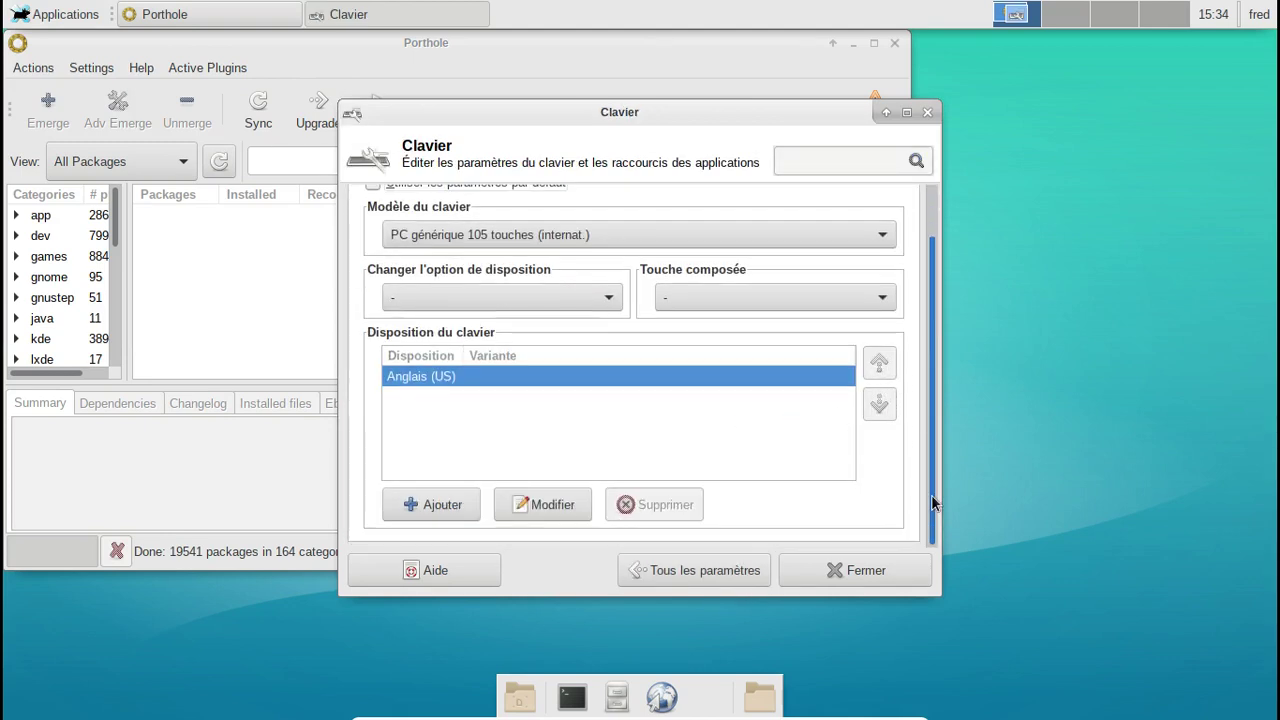
left_click(446, 505)
scroll(702, 316, "down", 5)
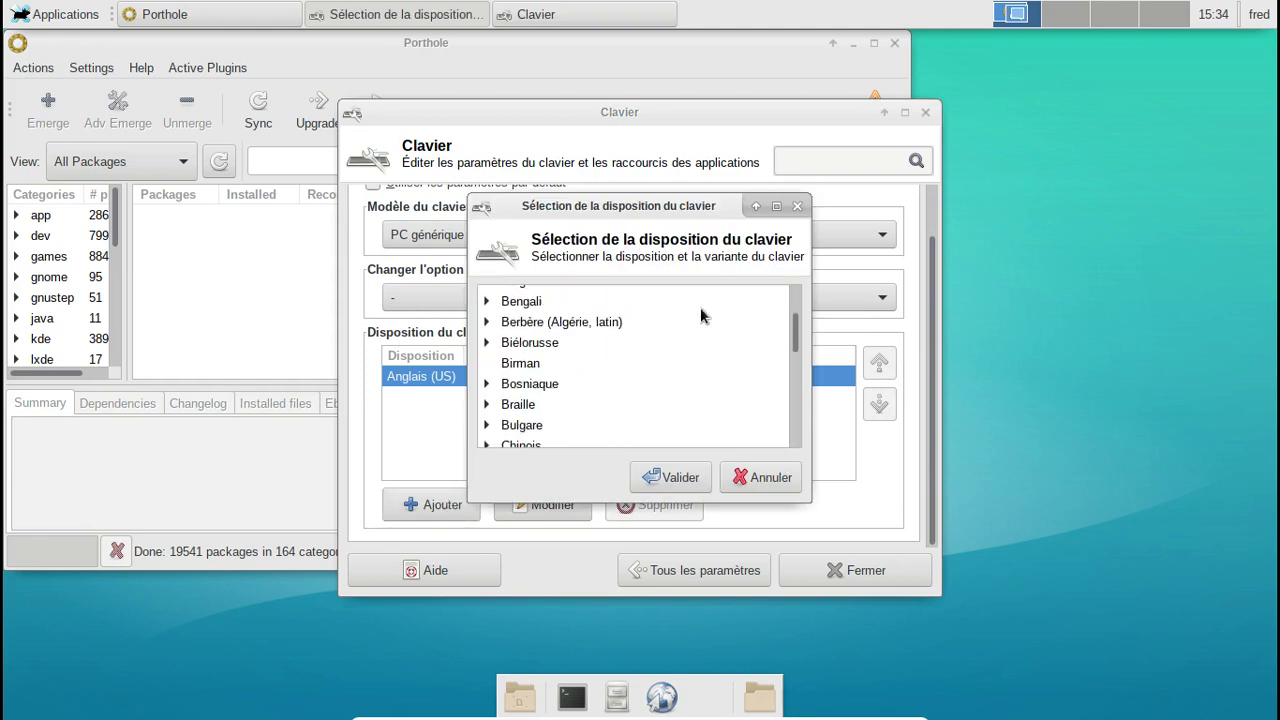
scroll(700, 316, "down", 10)
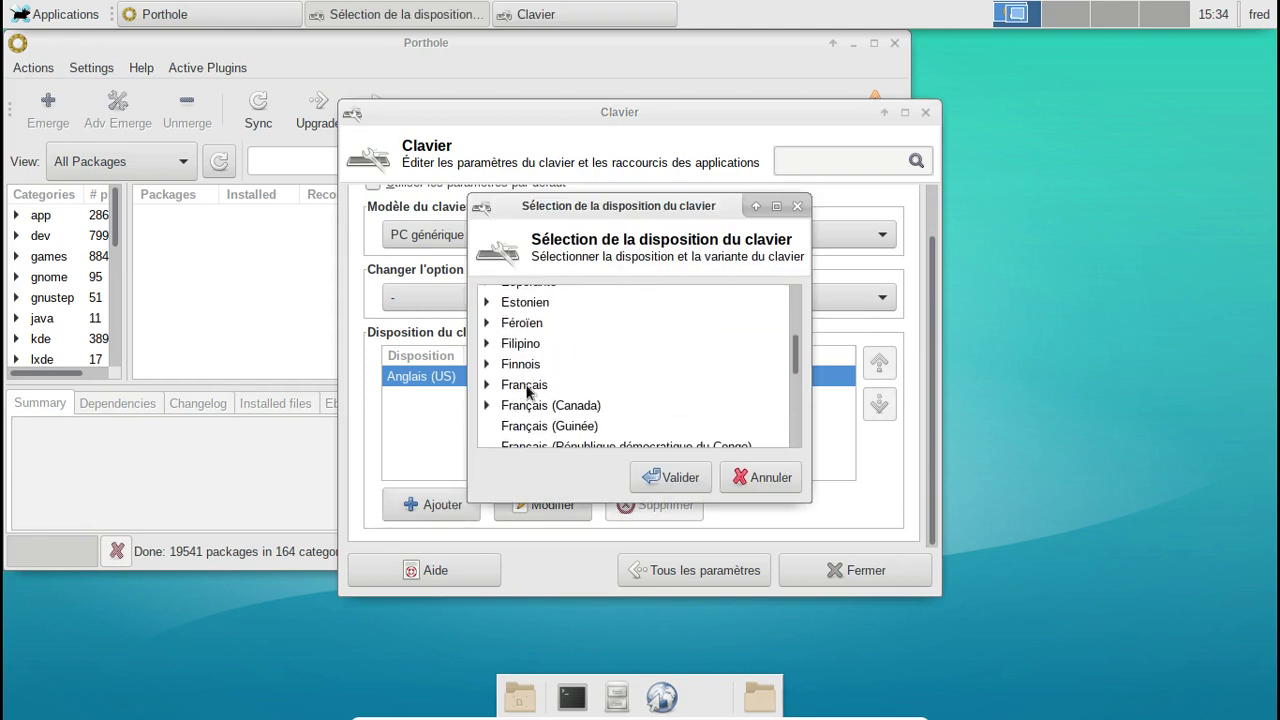
left_click(526, 385)
left_click(674, 478)
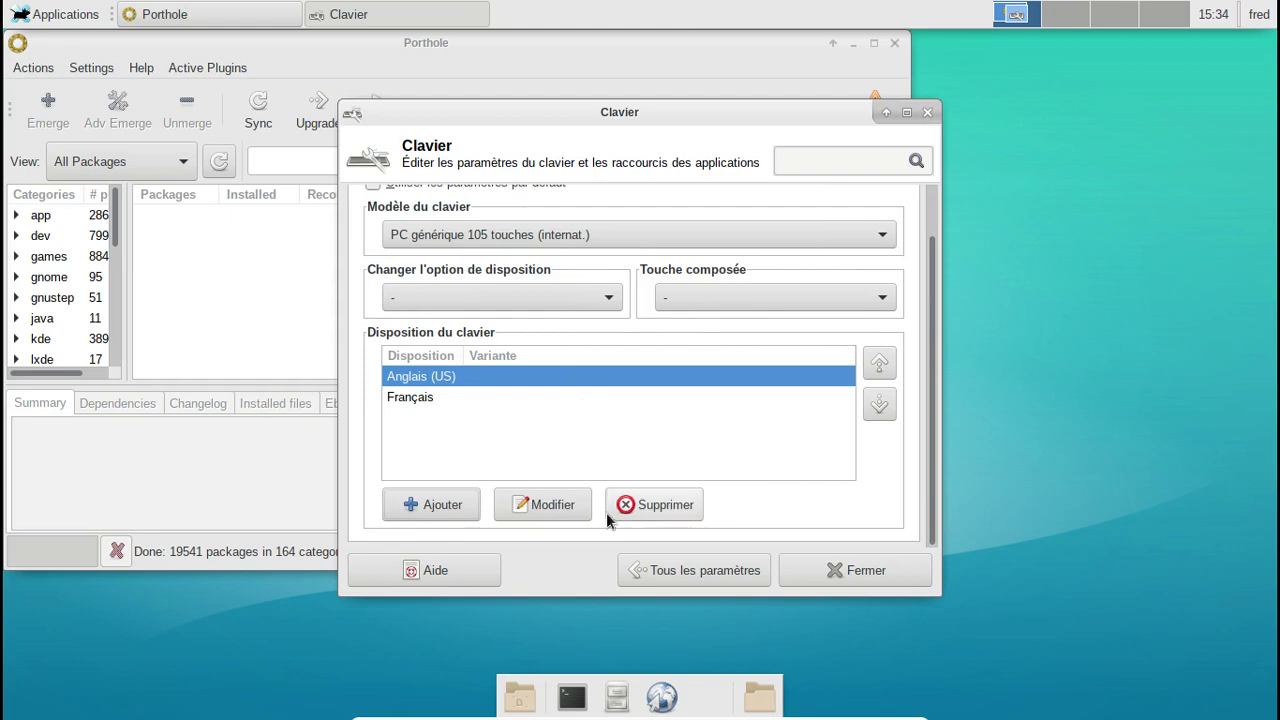
left_click(655, 505)
left_click(864, 570)
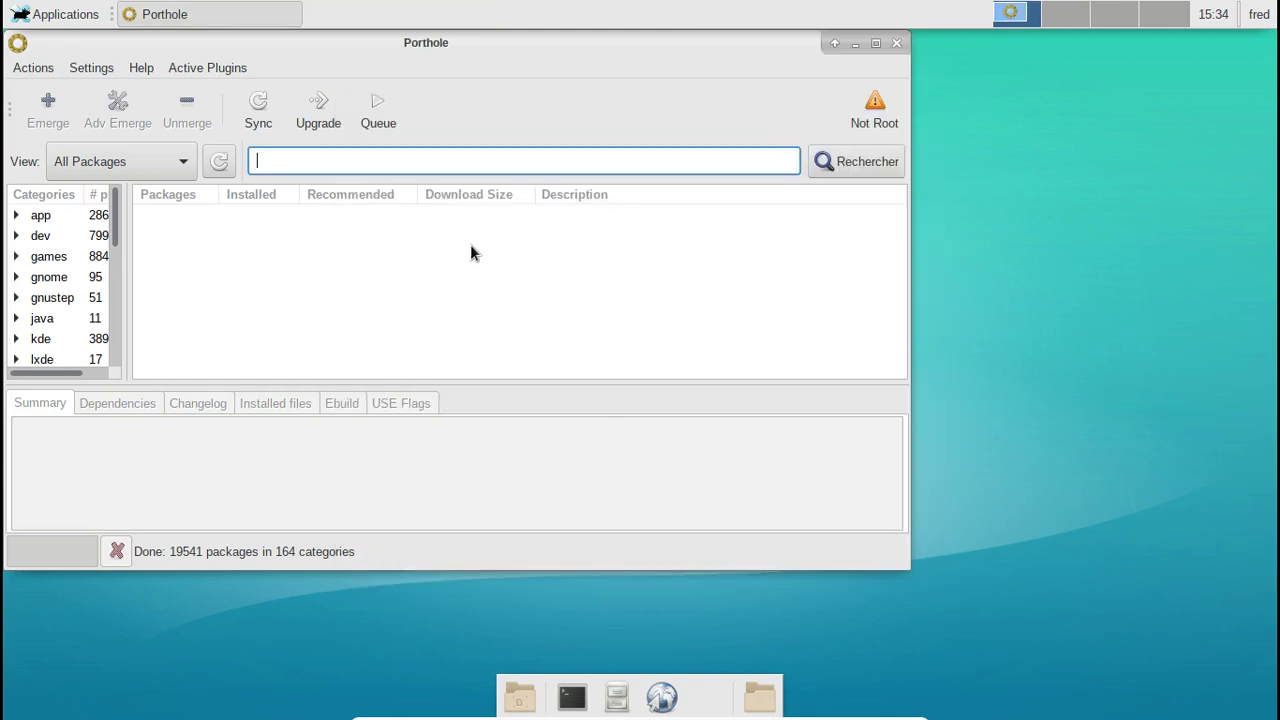
- Search Porthole for "mate" and look through the matching packages and their recommended versions
type("mate")
key("Return")
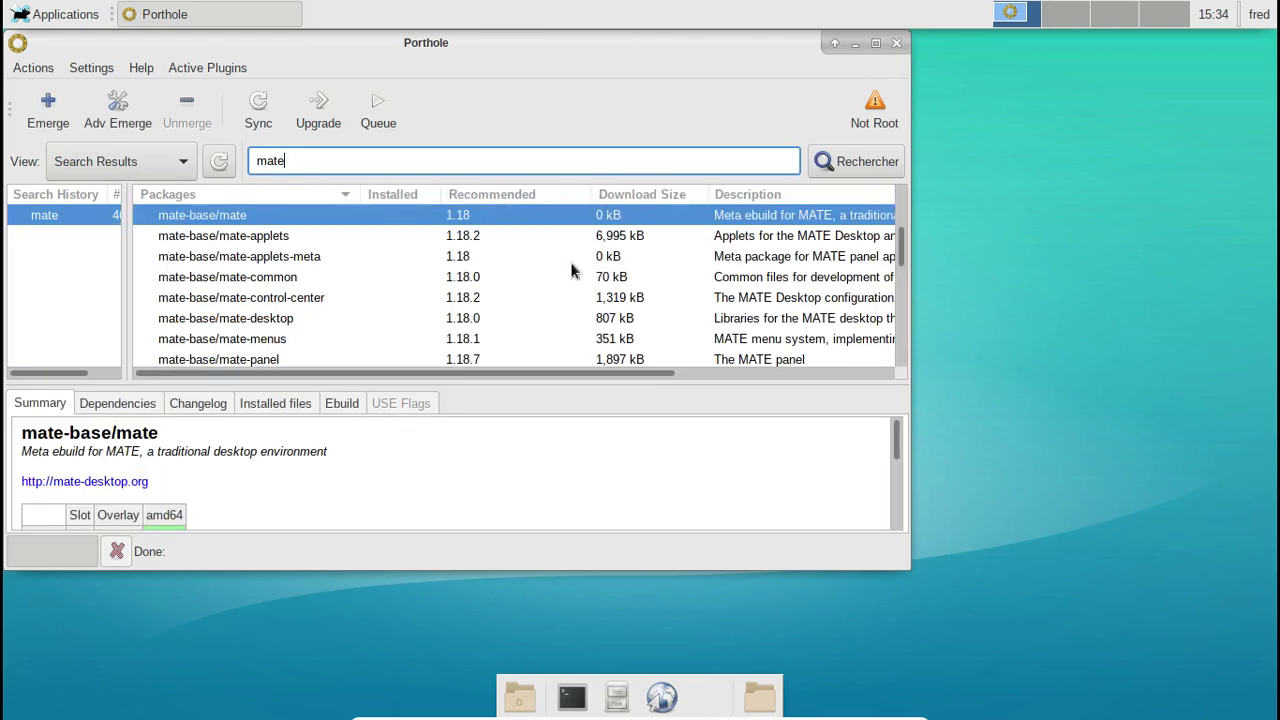
scroll(572, 266, "down", 5)
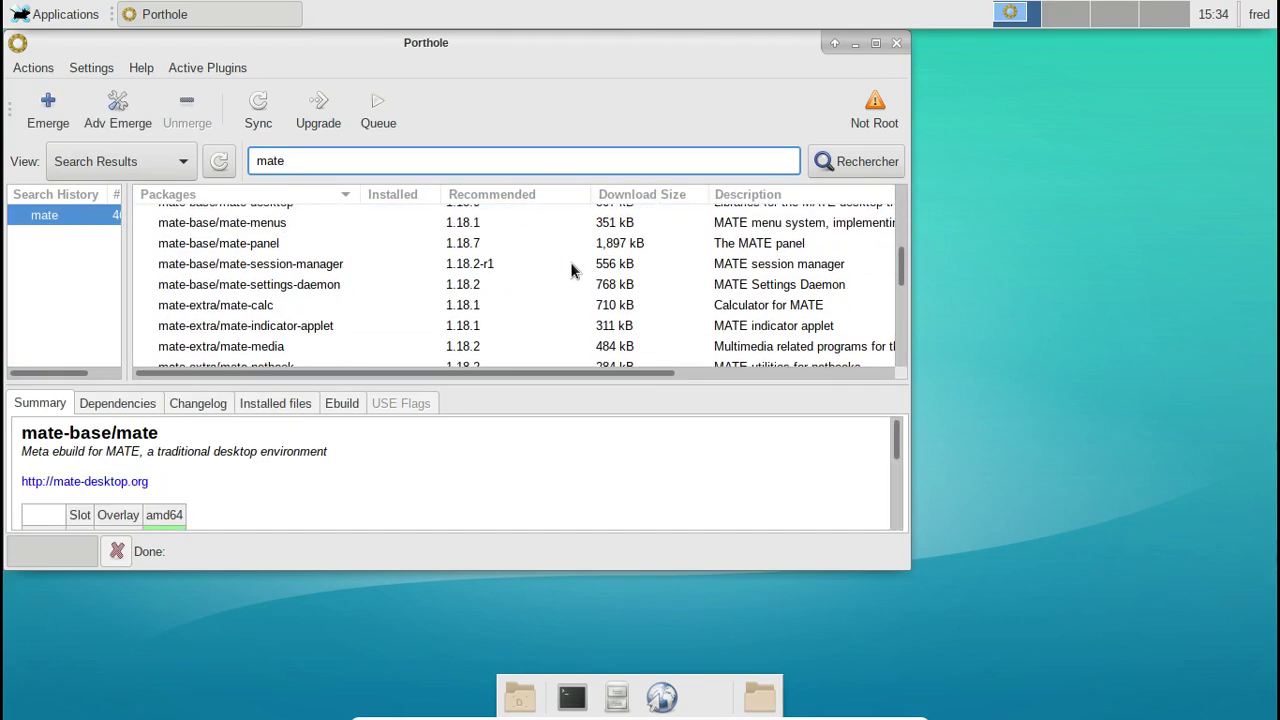
scroll(572, 268, "down", 10)
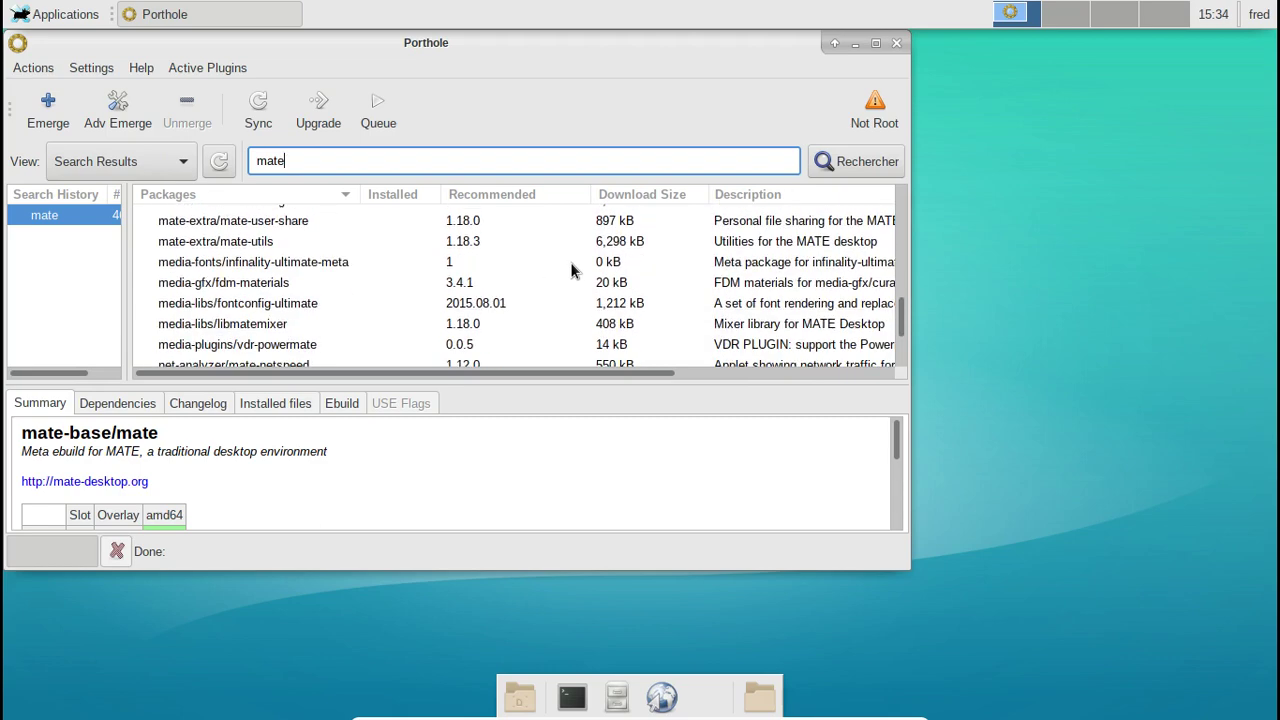
scroll(572, 266, "up", 9)
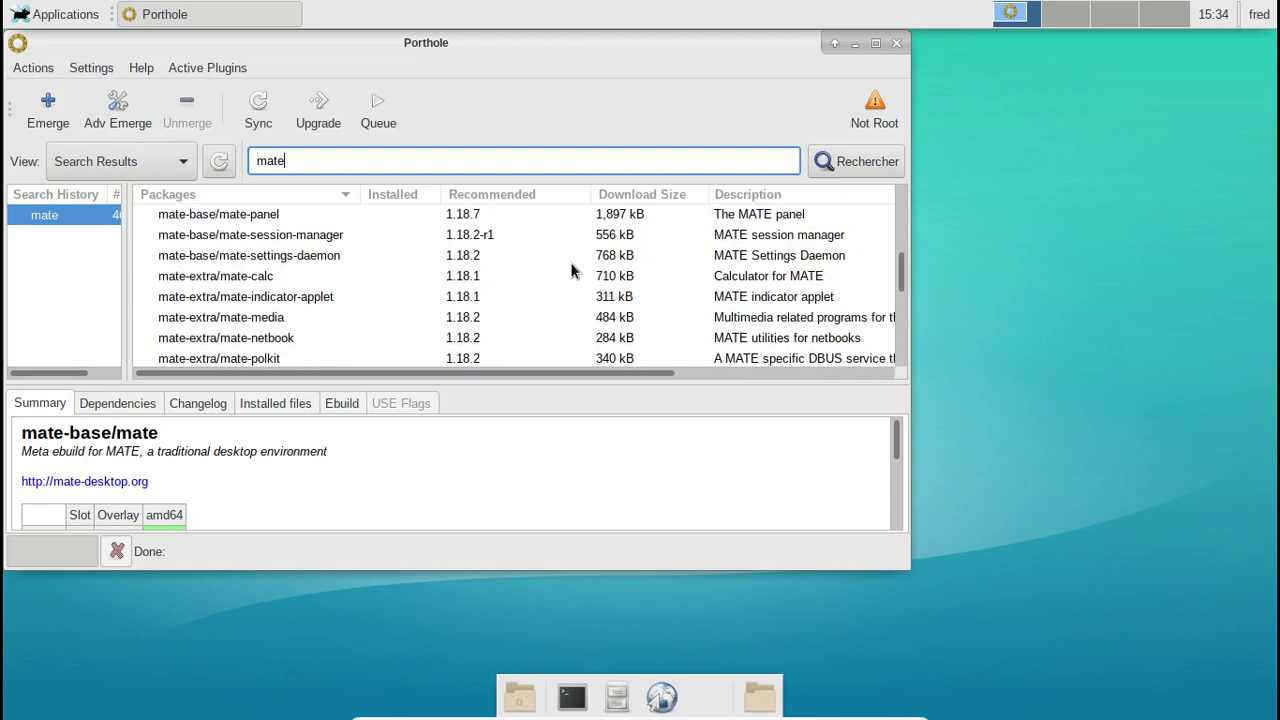
scroll(572, 266, "up", 6)
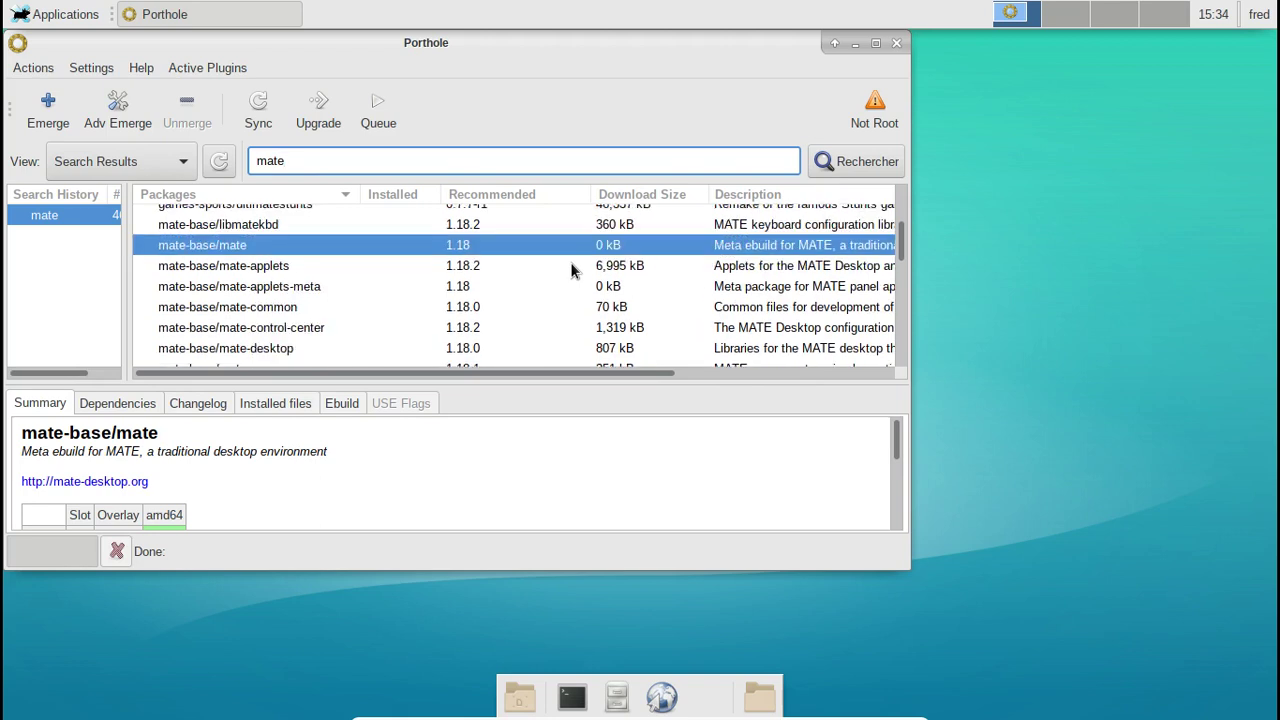
- Examine the available versions and their amd64 status in the summary of the mate-base/mate package
scroll(571, 263, "up", 1)
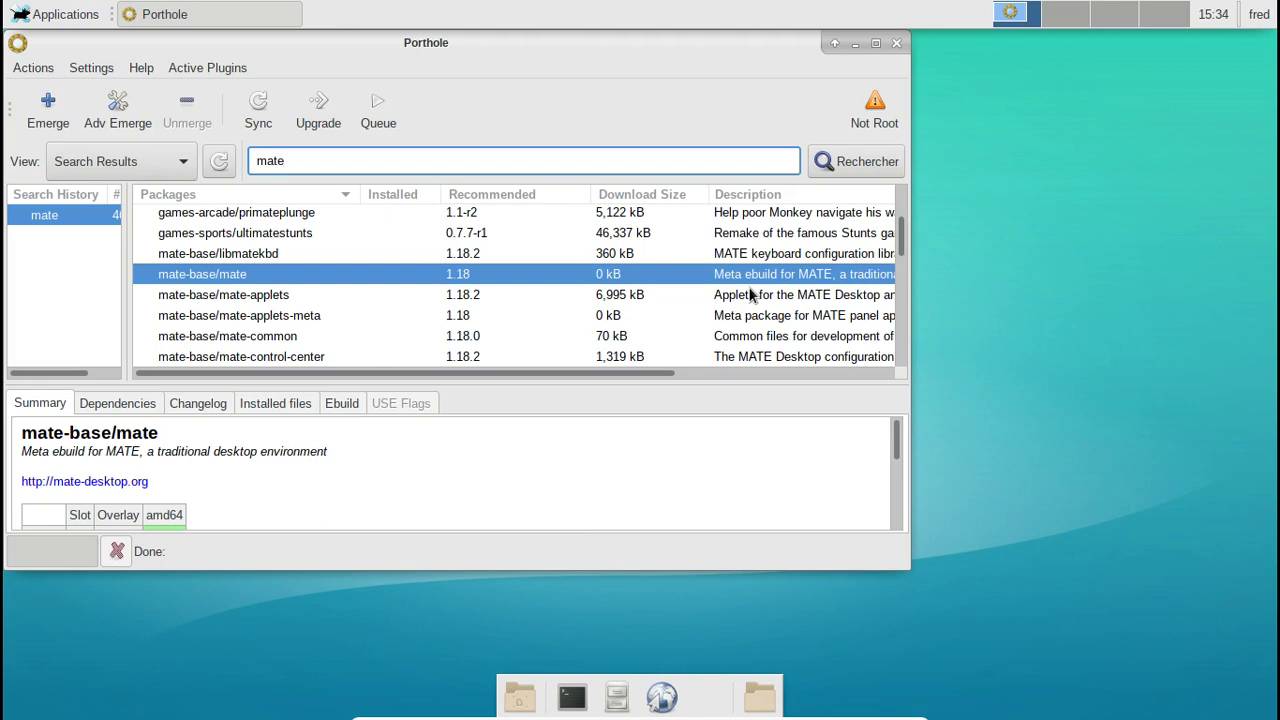
scroll(897, 447, "down", 1)
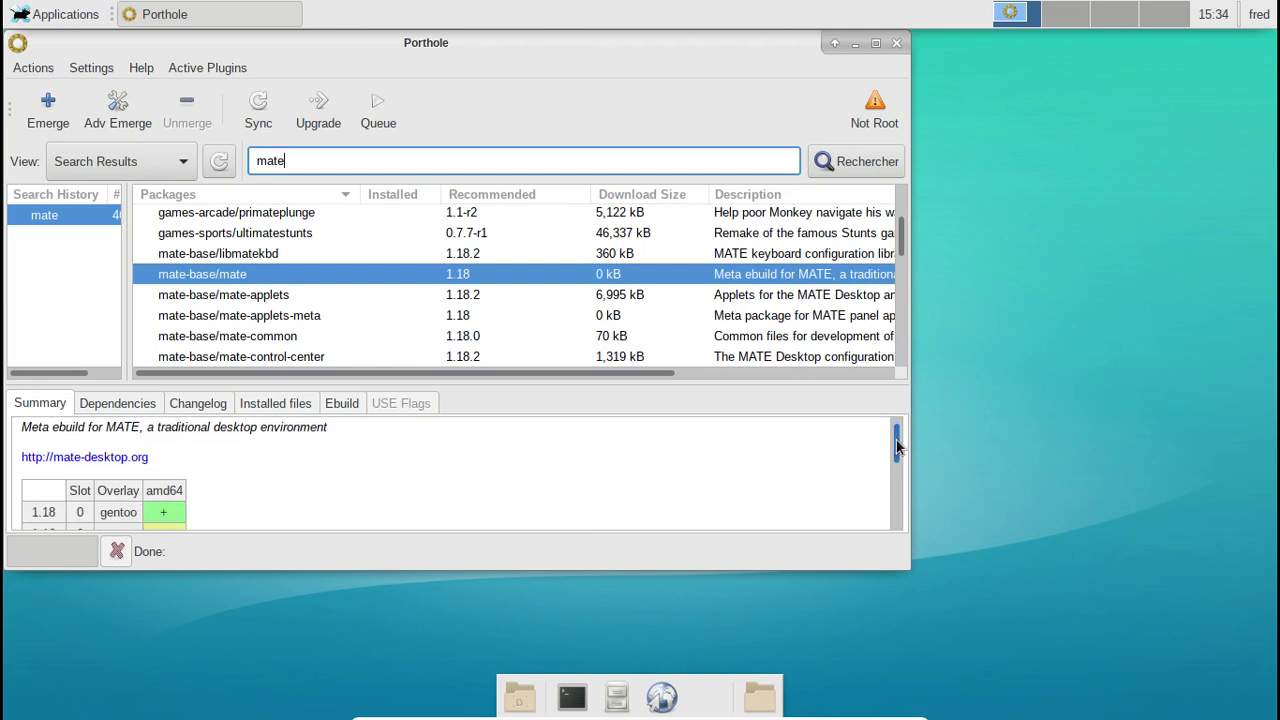
left_click_drag(897, 447, 897, 458)
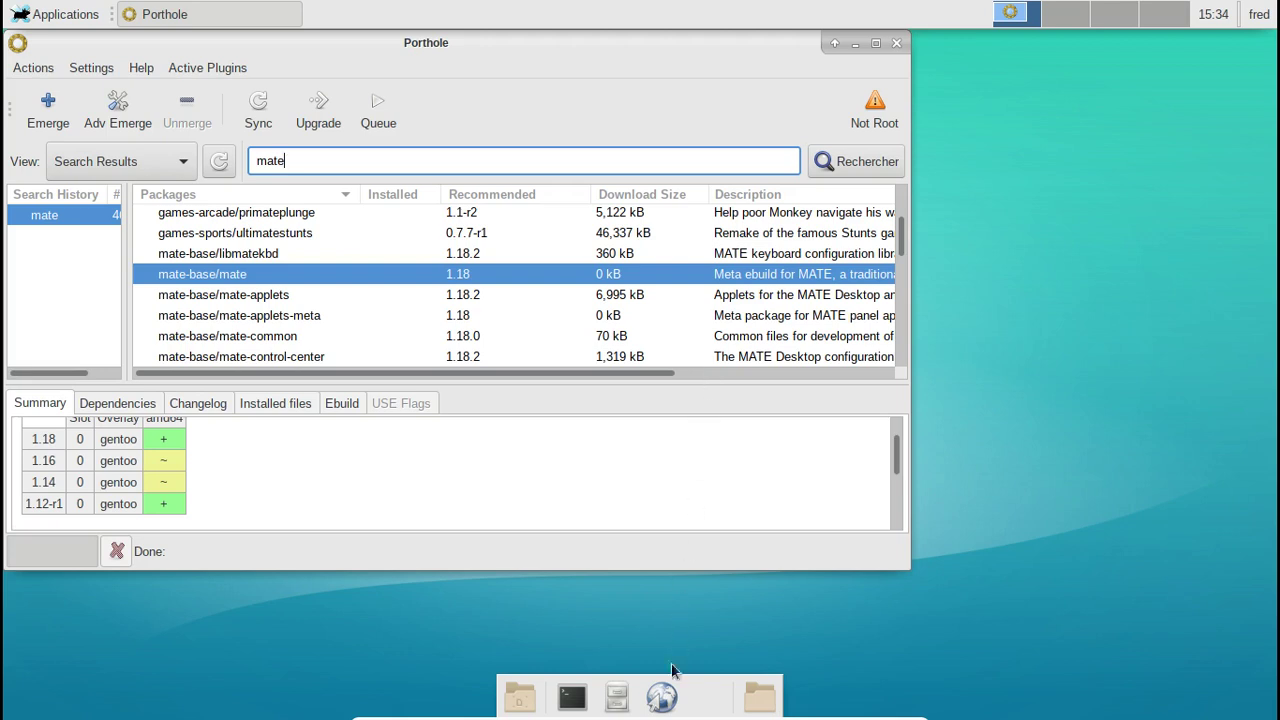
- Switch to the Nightly web browser, load packages.gentoo.org and close the extra Firefox privacy notice page
left_click(660, 695)
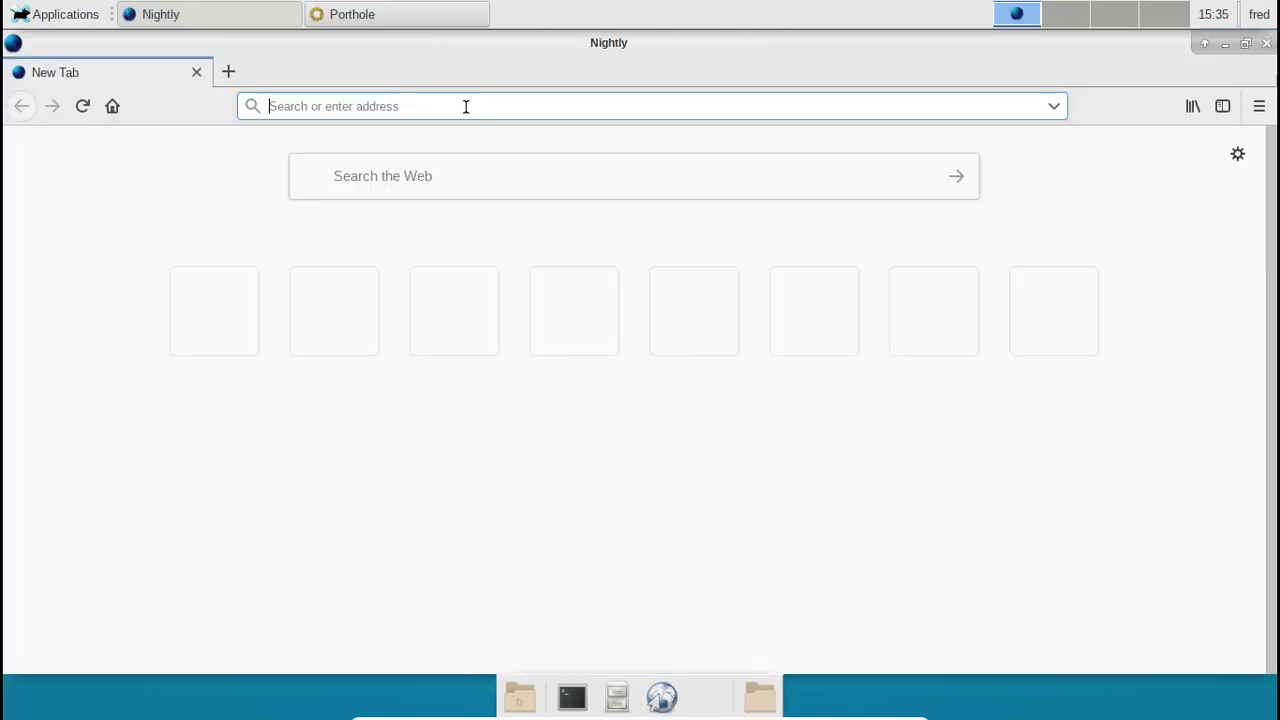
type("packa")
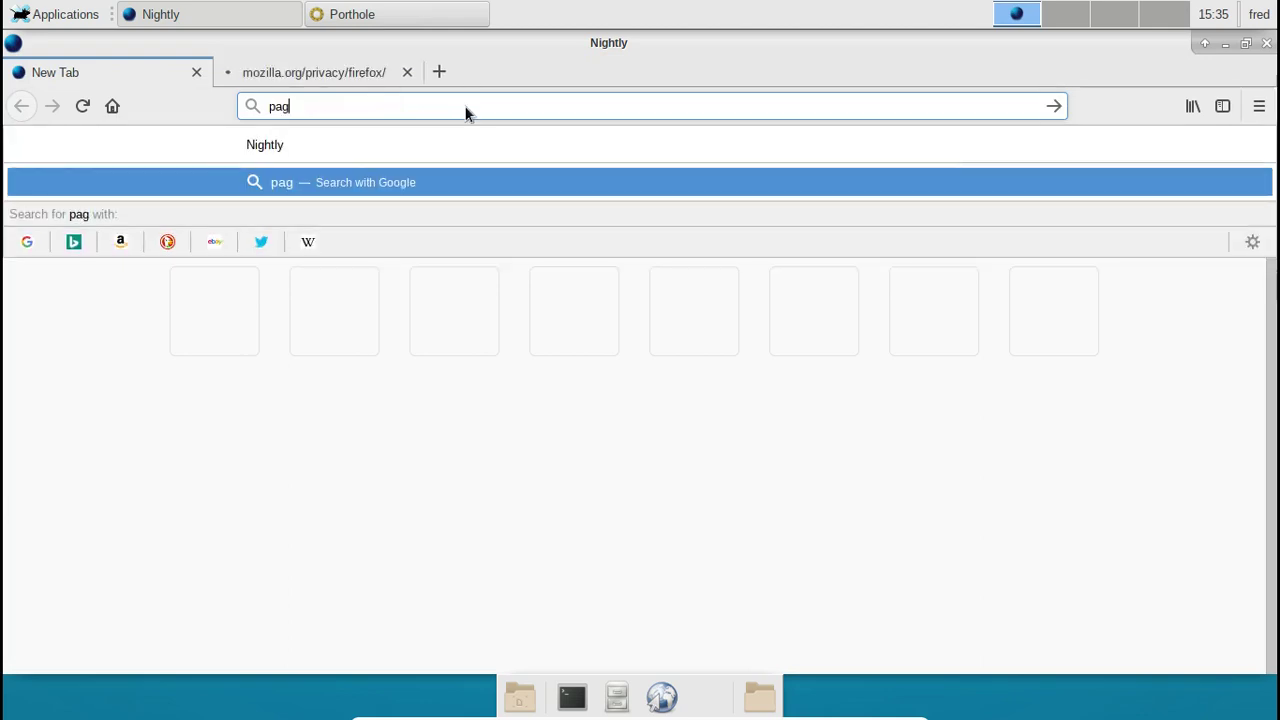
type("ges.gento")
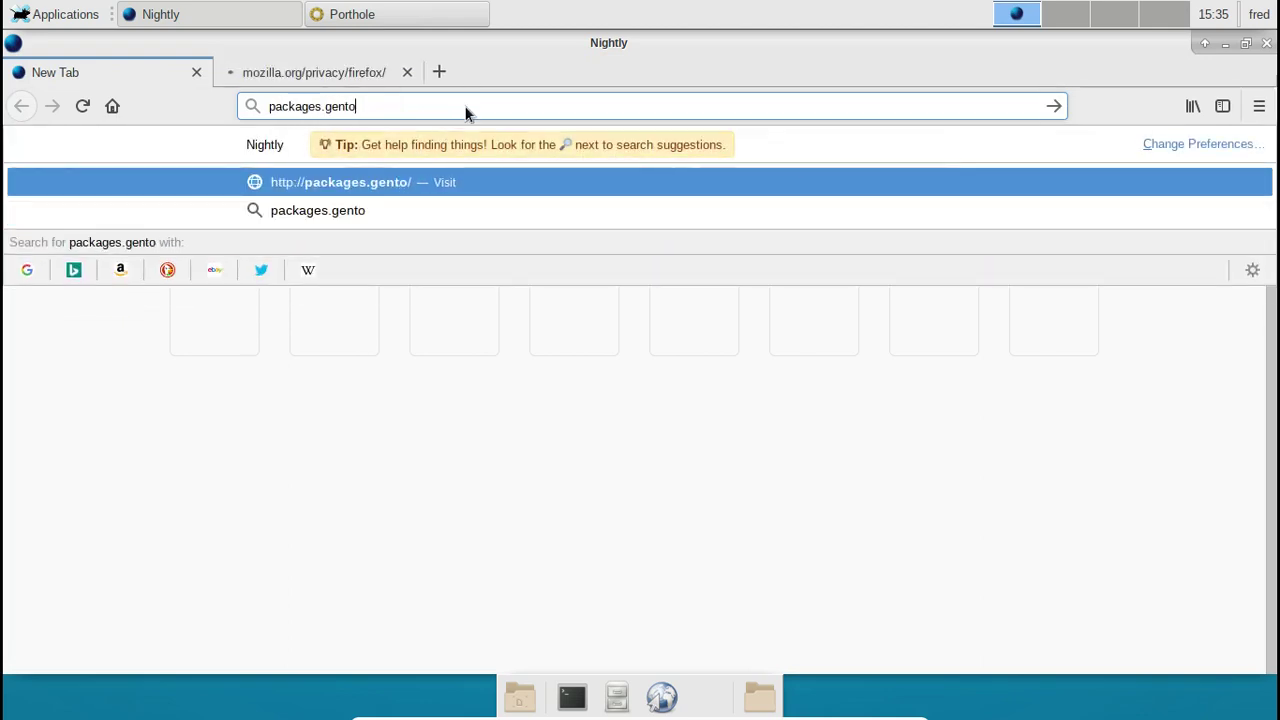
type("o.org")
key("Return")
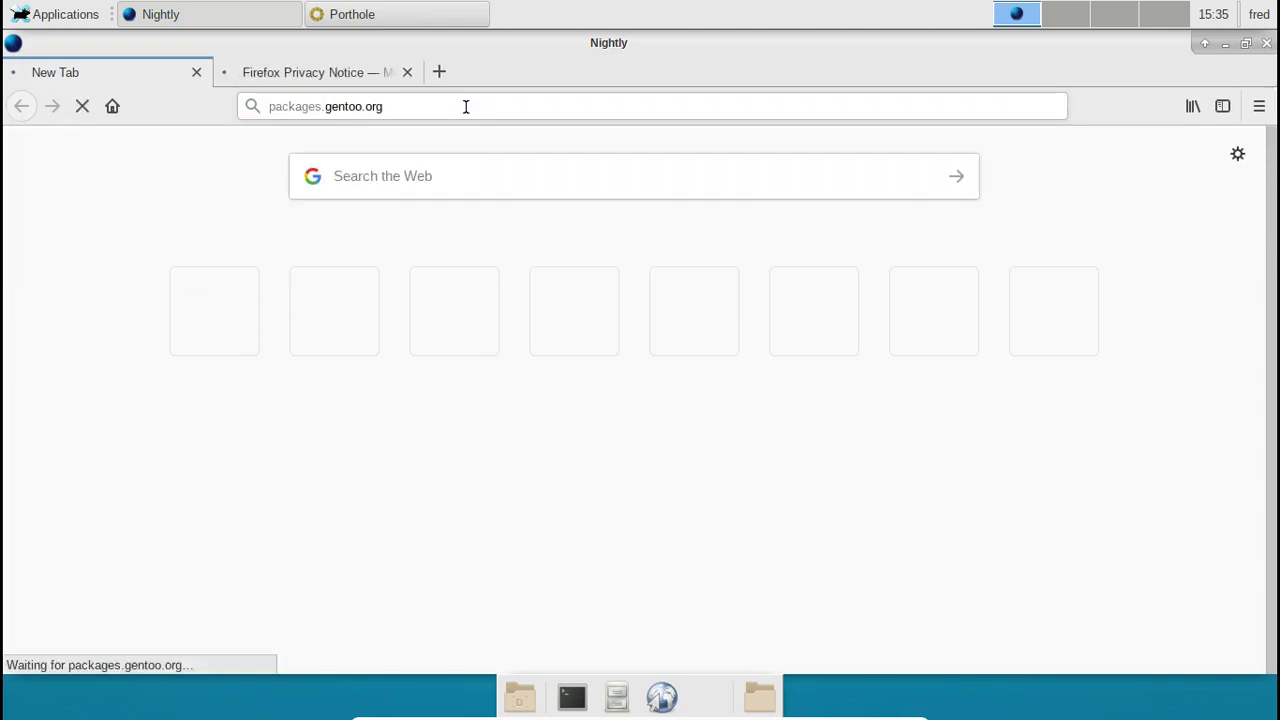
left_click(409, 71)
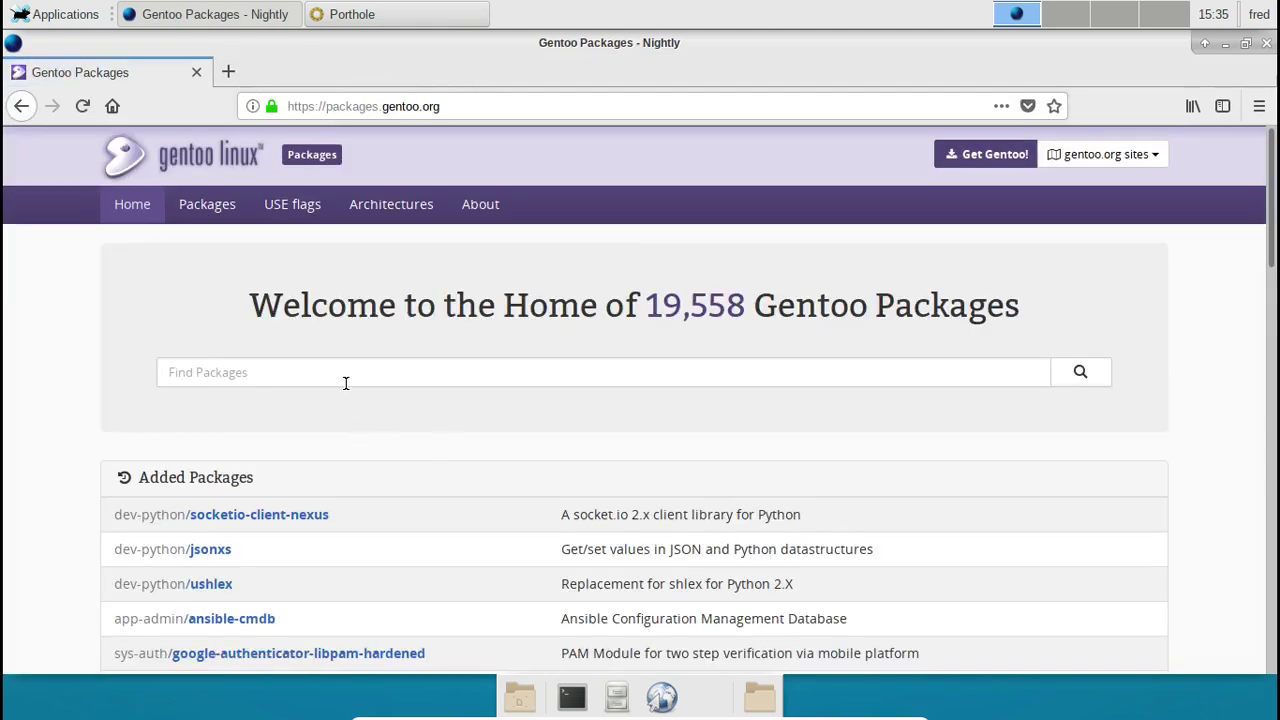
- Search the Gentoo package site for "mate" and examine the versions, metadata and changelog of mate-base/mate
type("mate")
key("Return")
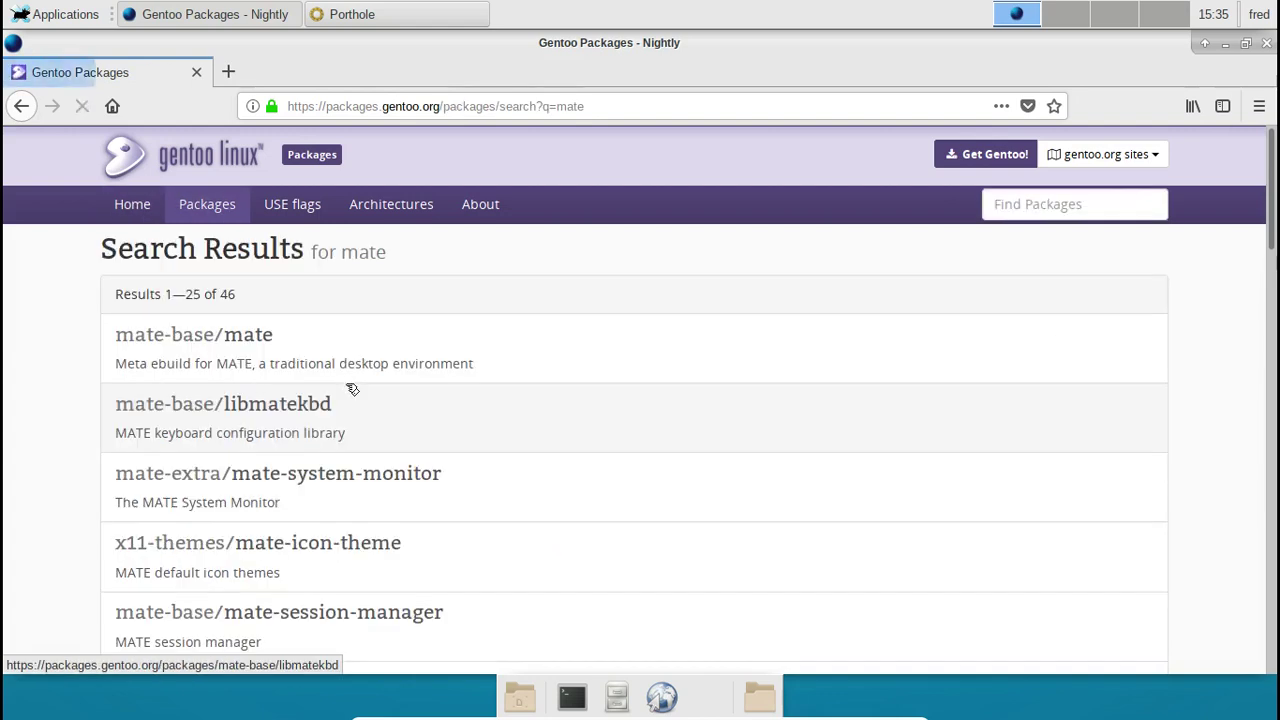
left_click(258, 338)
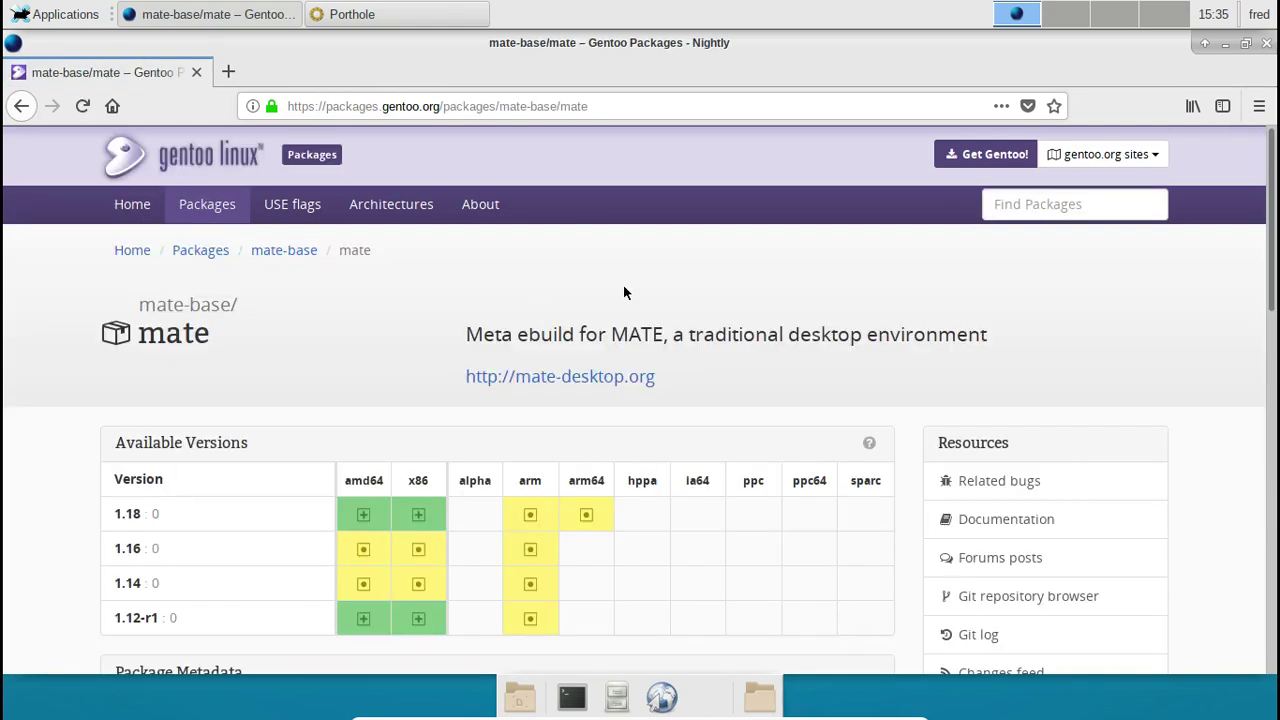
scroll(623, 292, "down", 5)
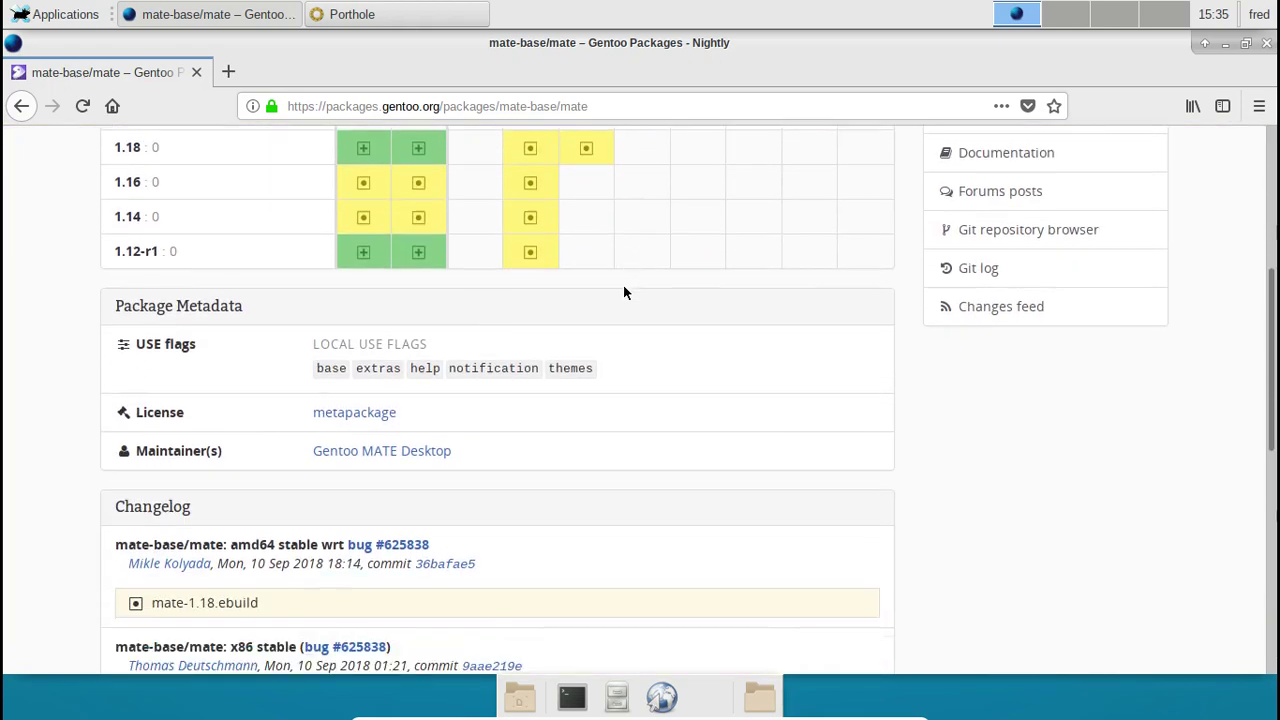
scroll(623, 292, "down", 3)
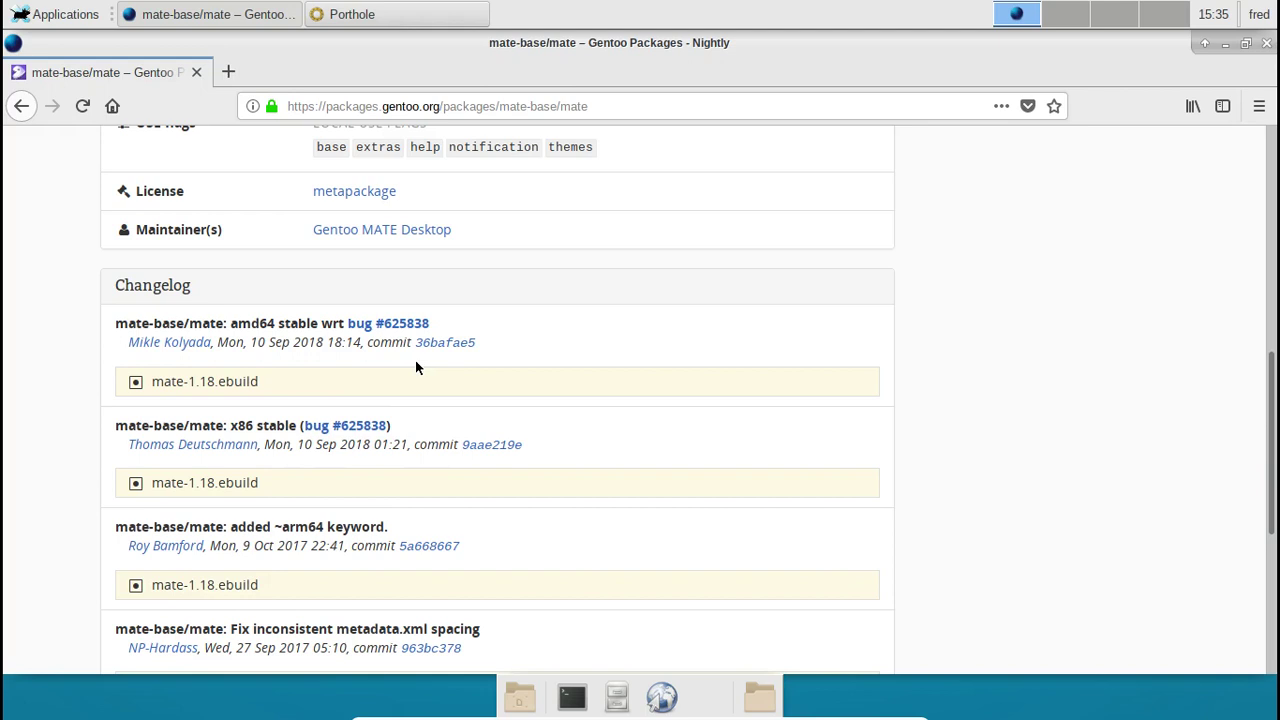
- Read the package list and comments of bug #625838 from the amd64 changelog entry, and close the browser and Porthole
left_click(402, 327)
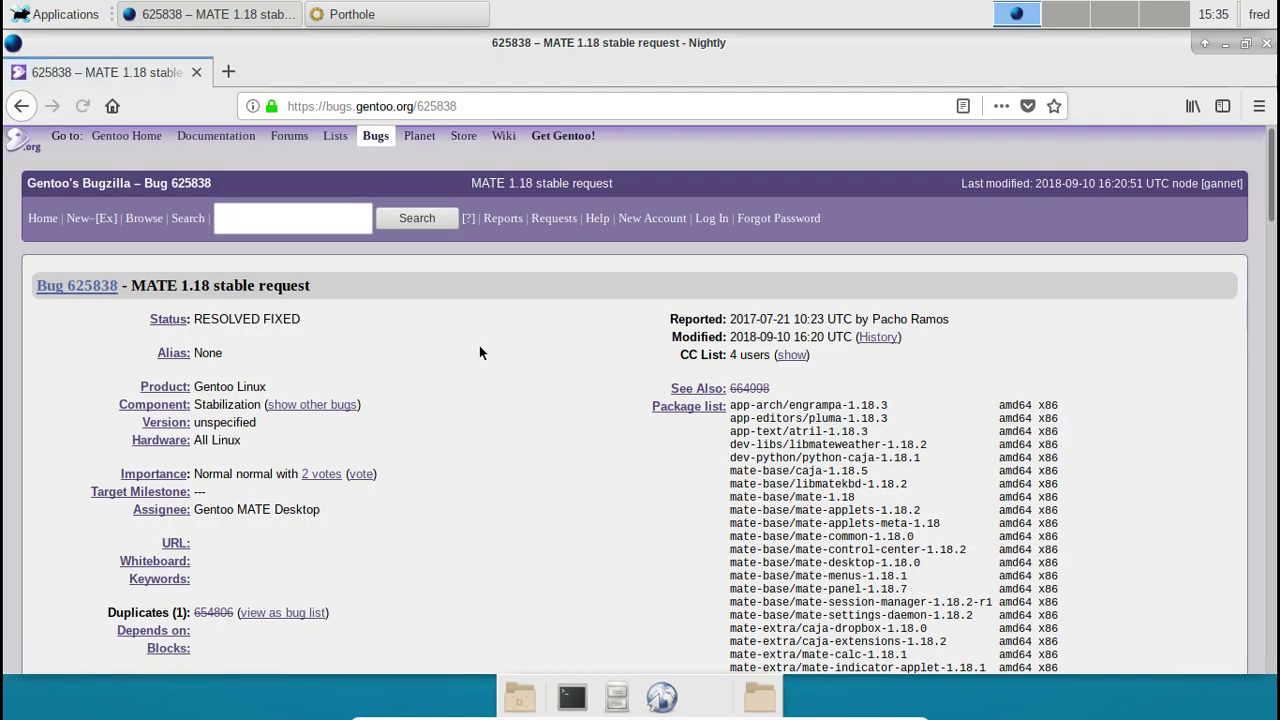
scroll(479, 350, "down", 3)
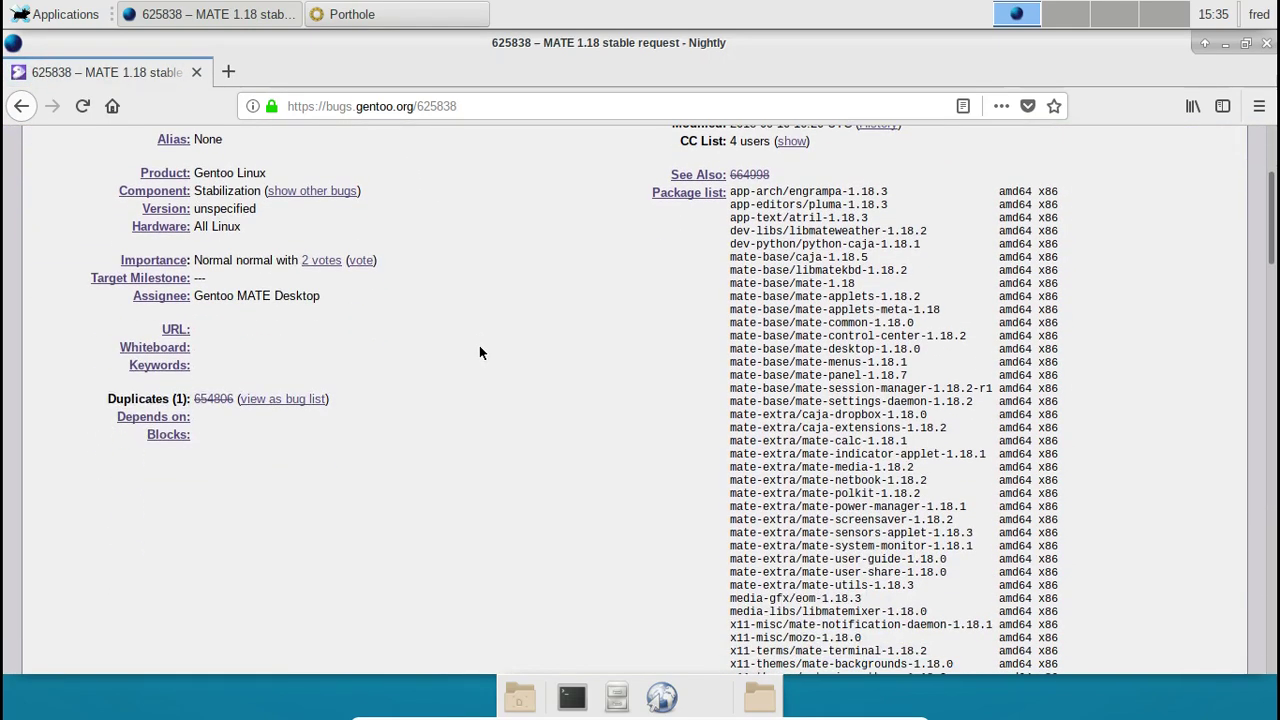
scroll(479, 350, "up", 2)
scroll(479, 347, "down", 12)
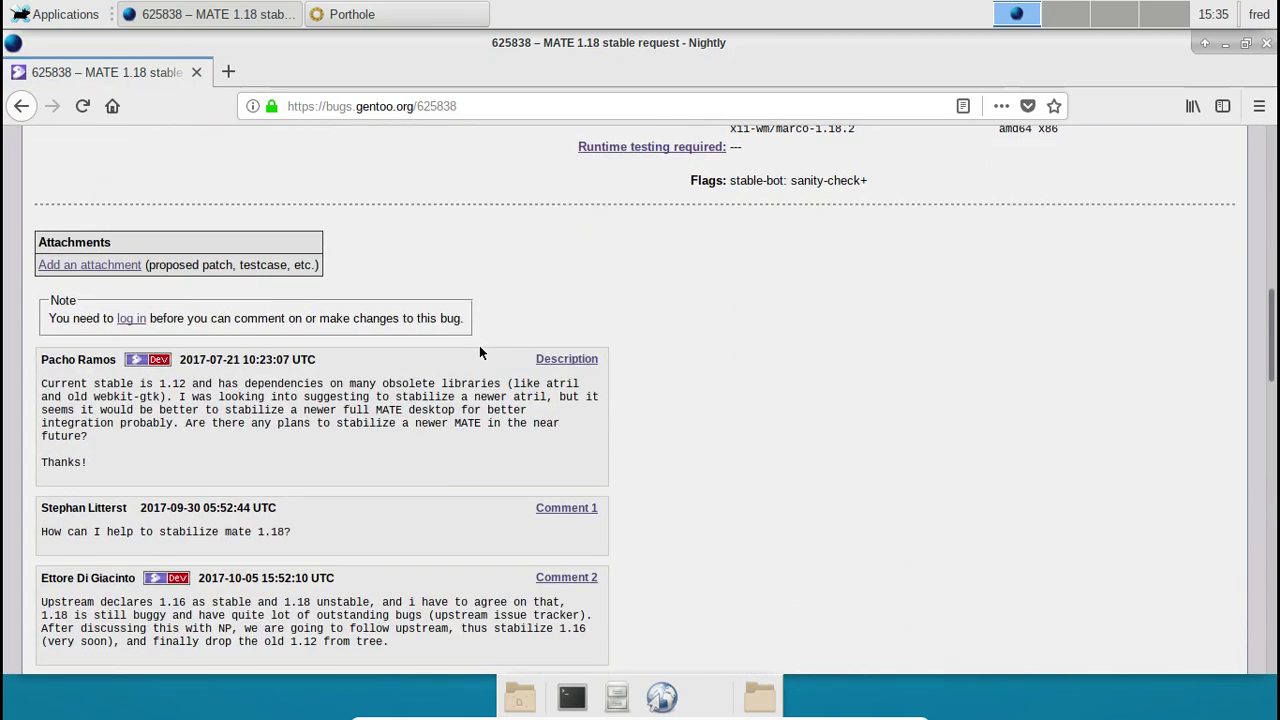
scroll(479, 350, "down", 1)
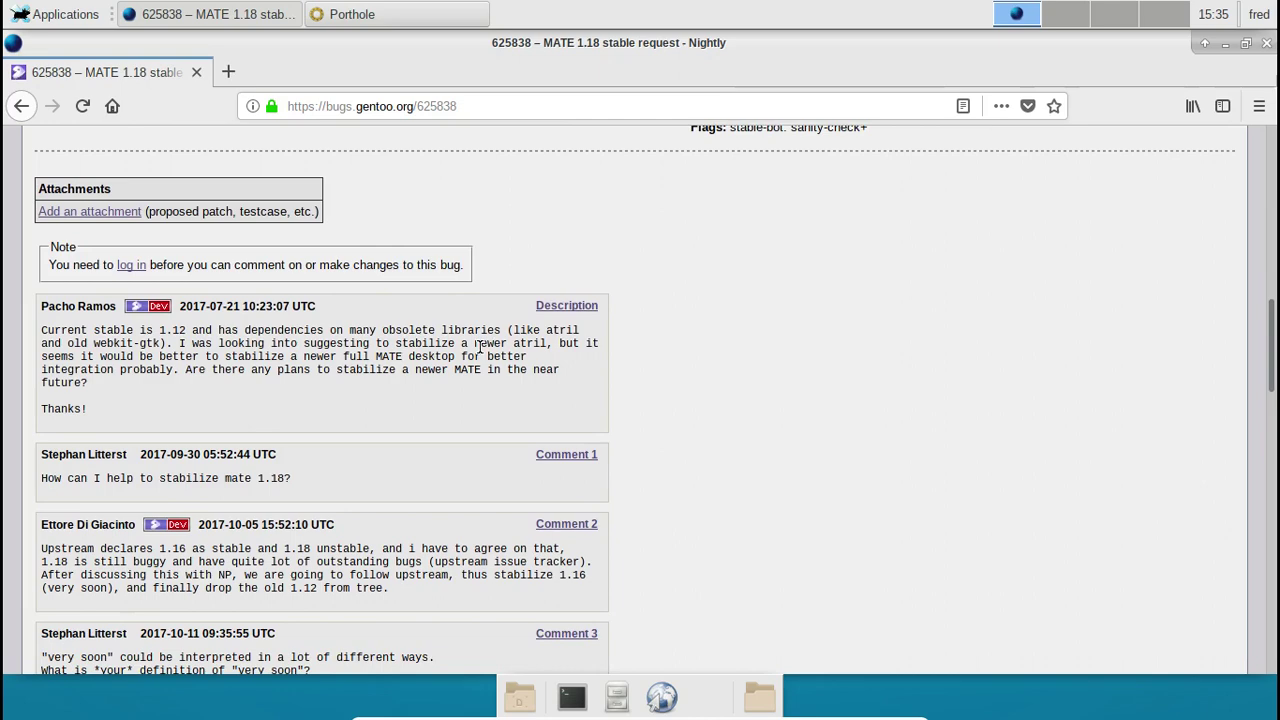
scroll(479, 346, "down", 6)
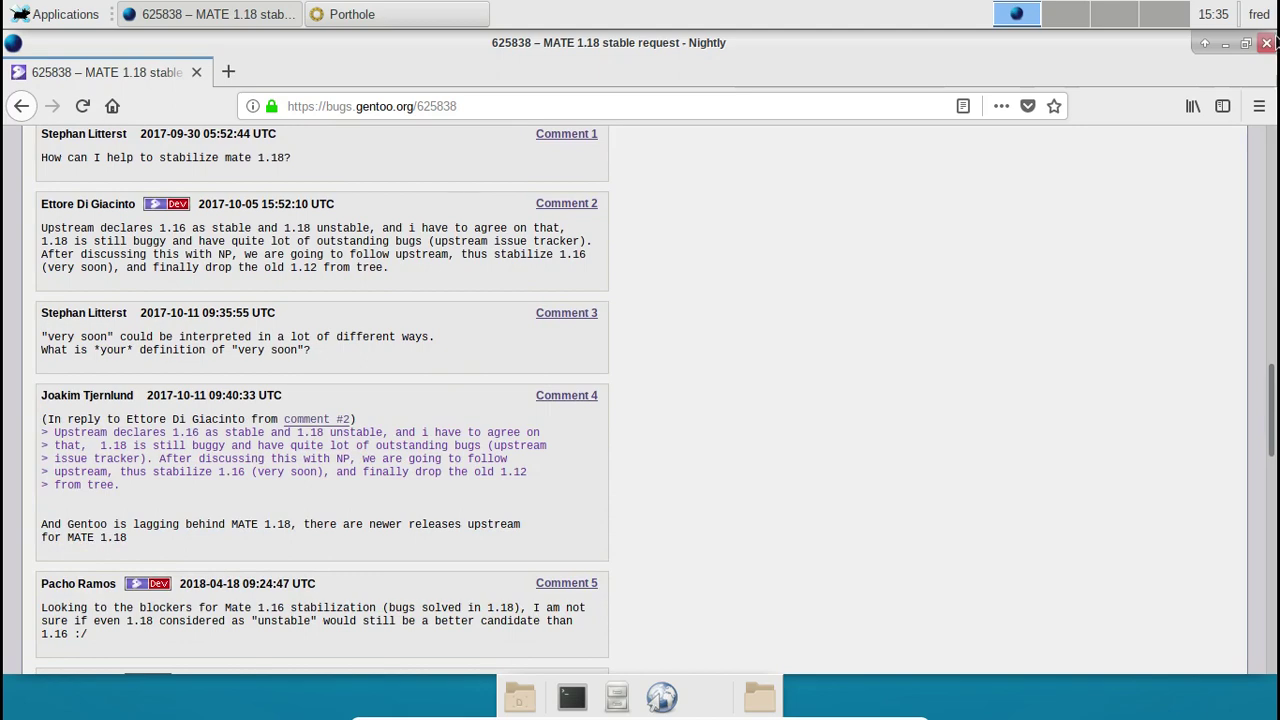
left_click(1267, 43)
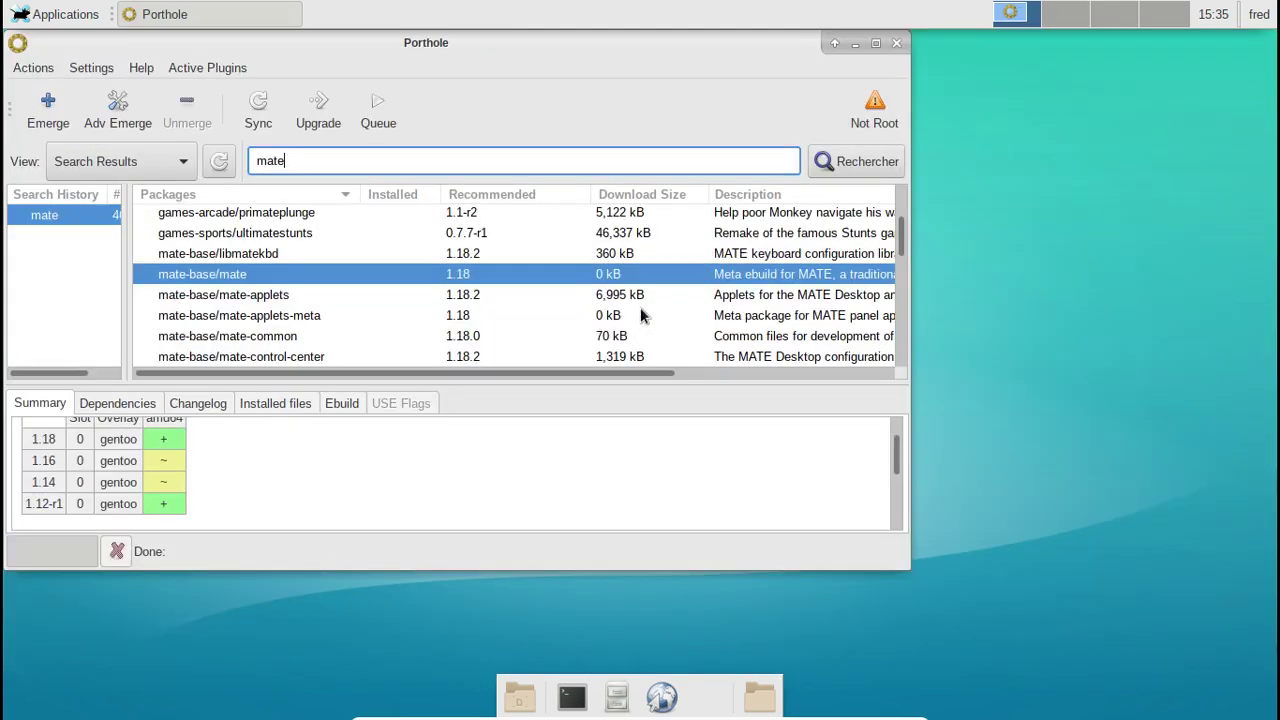
left_click(895, 45)
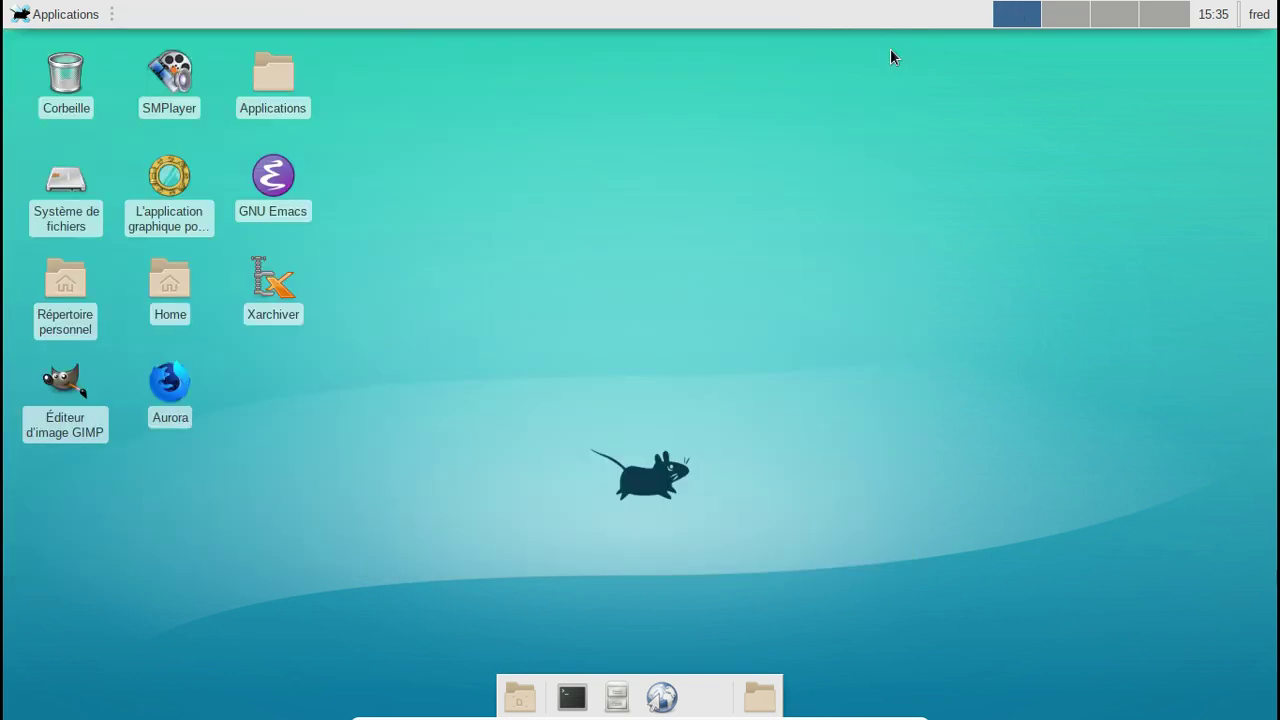
- Try to launch GParted from the system applications and dismiss its message
left_click(80, 12)
mouse_move(80, 192)
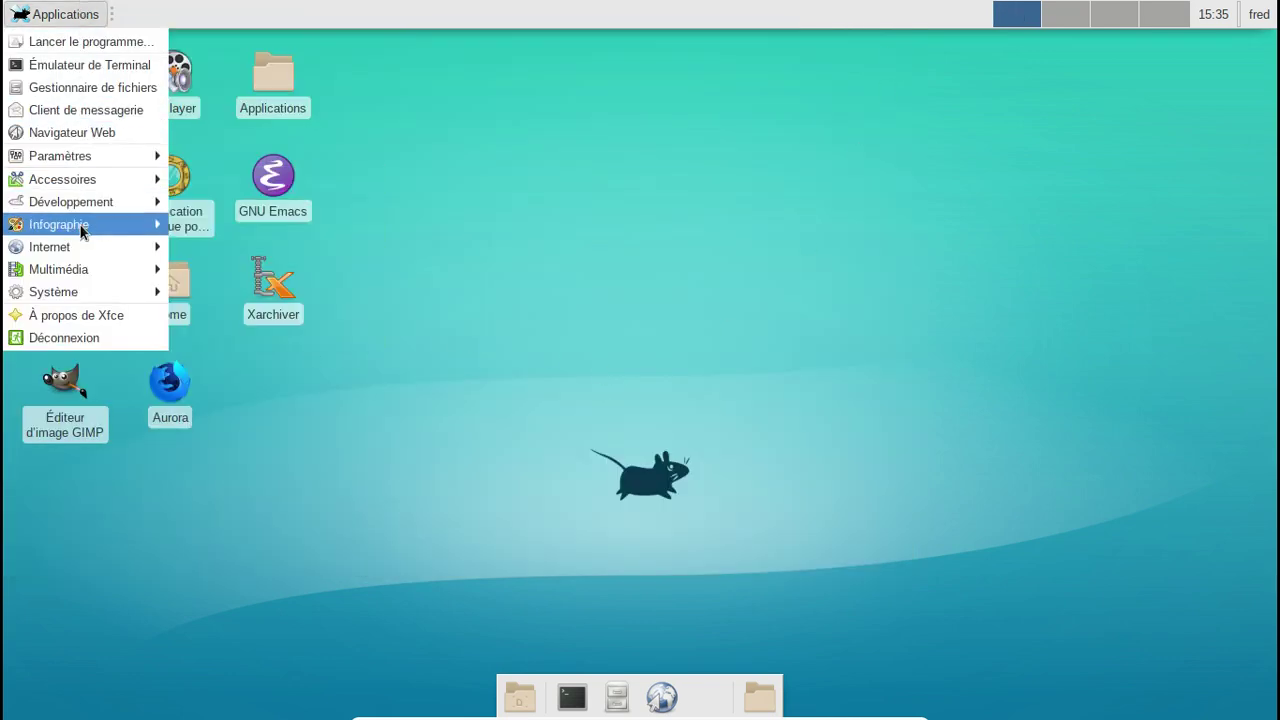
mouse_move(81, 231)
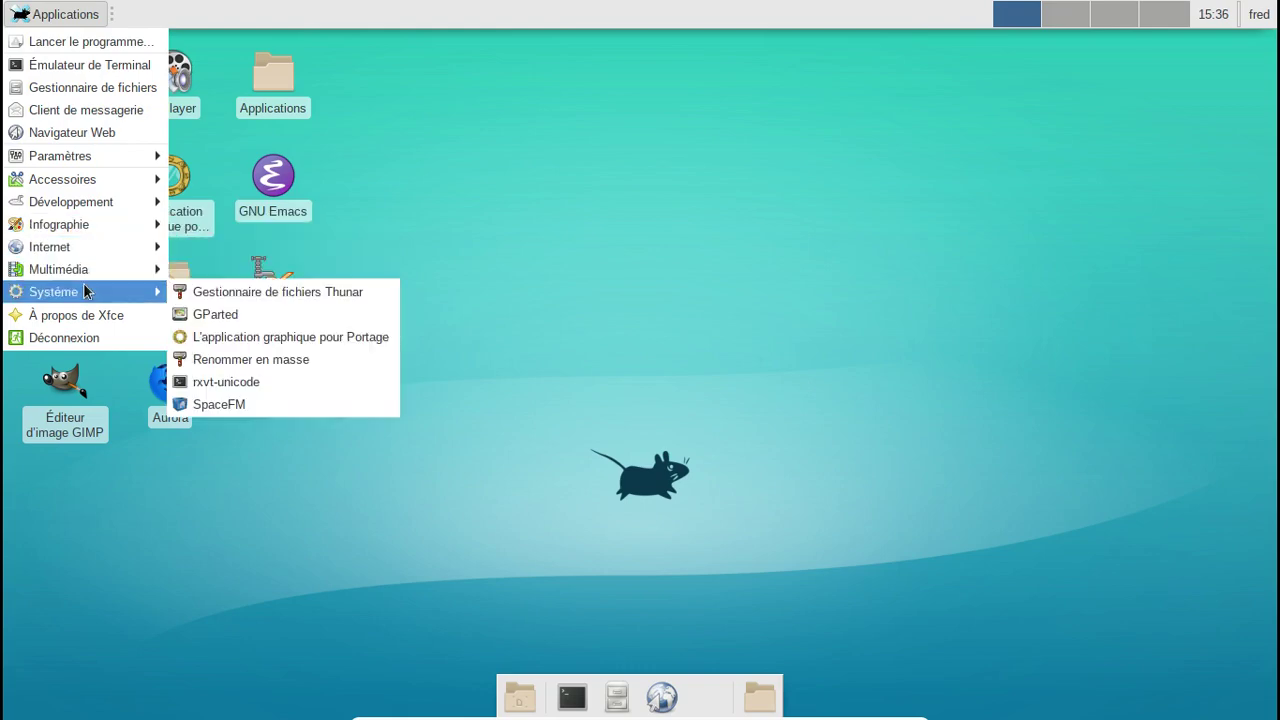
mouse_move(80, 278)
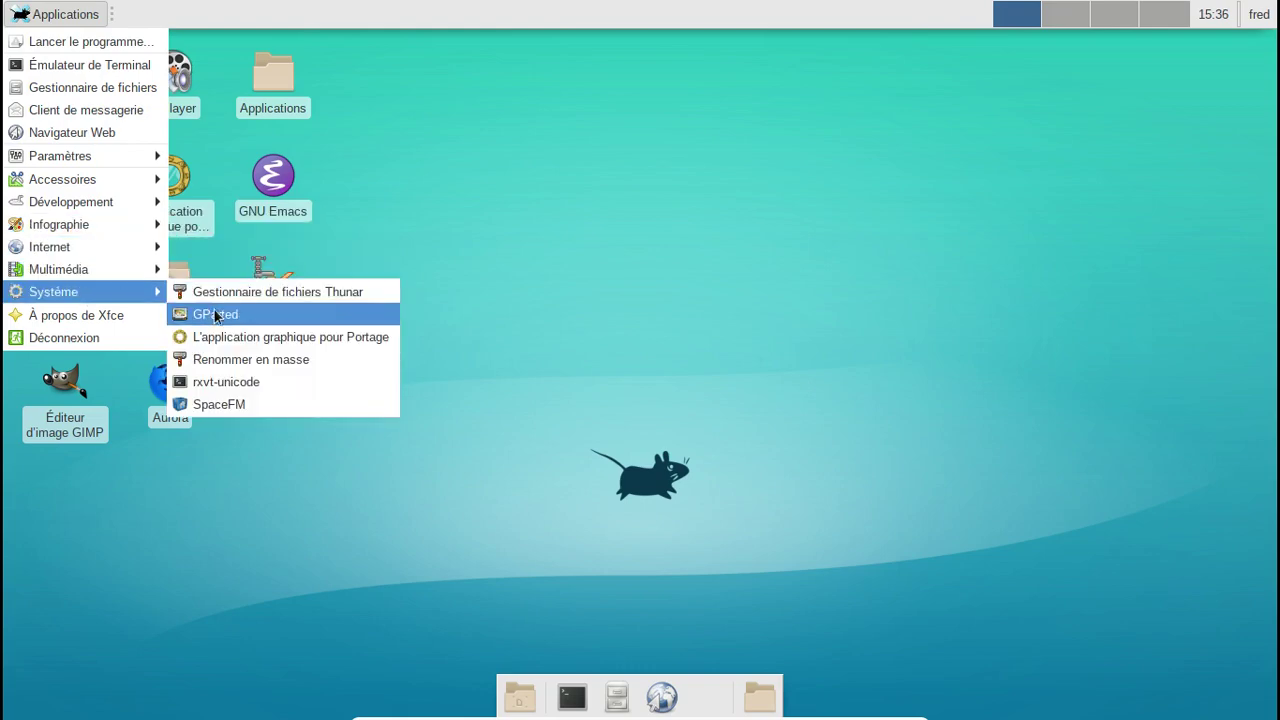
left_click(223, 332)
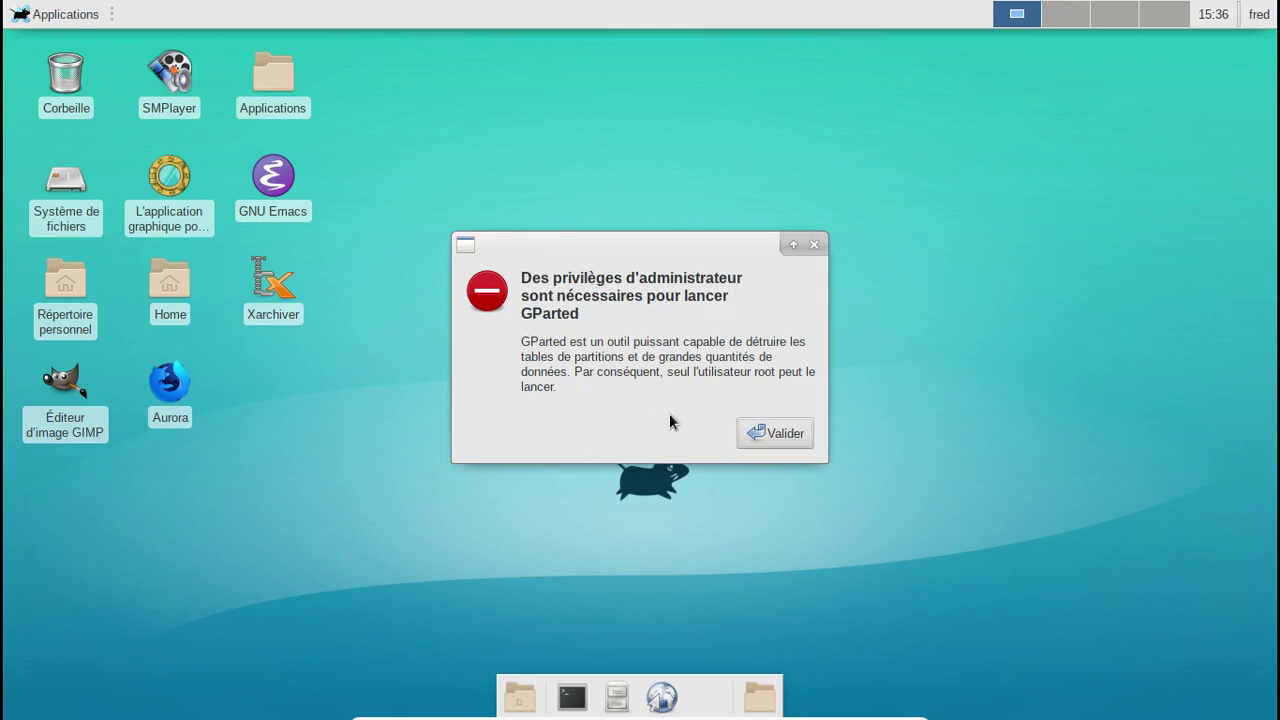
left_click(785, 435)
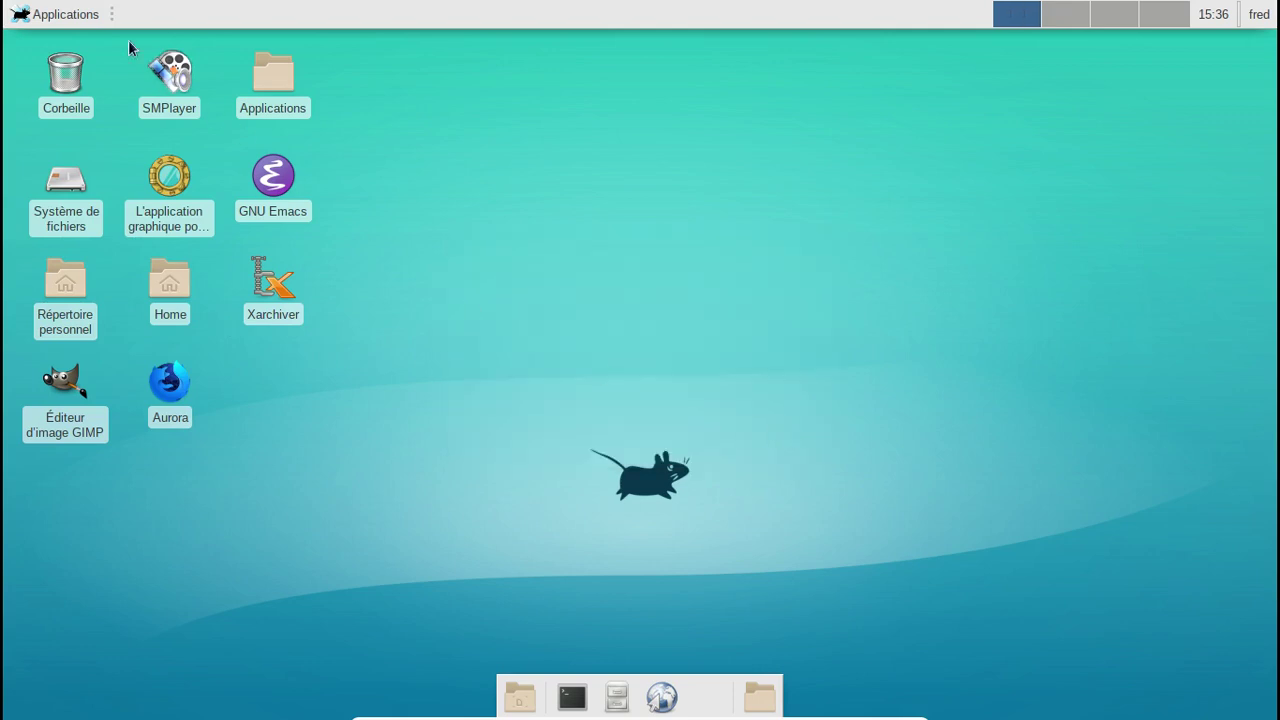
- Look through the installed application categories, view FileZilla past its welcome dialog and close it
left_click(63, 12)
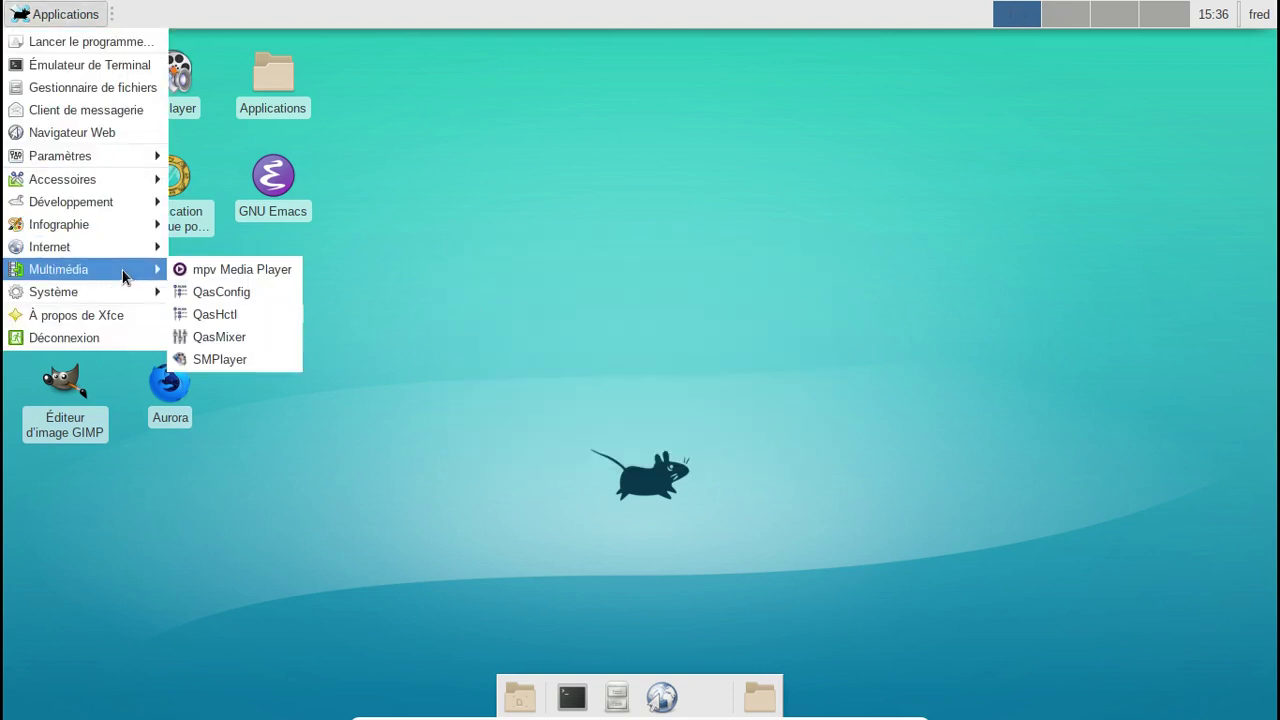
mouse_move(103, 245)
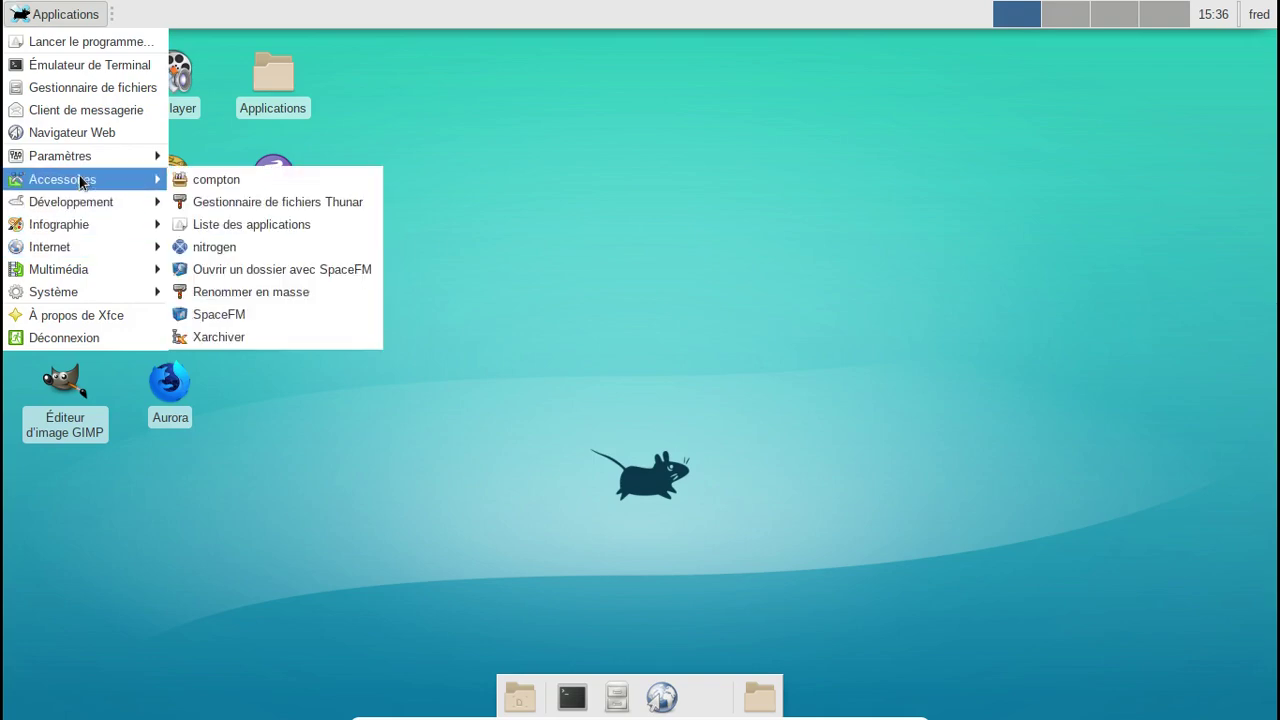
mouse_move(100, 295)
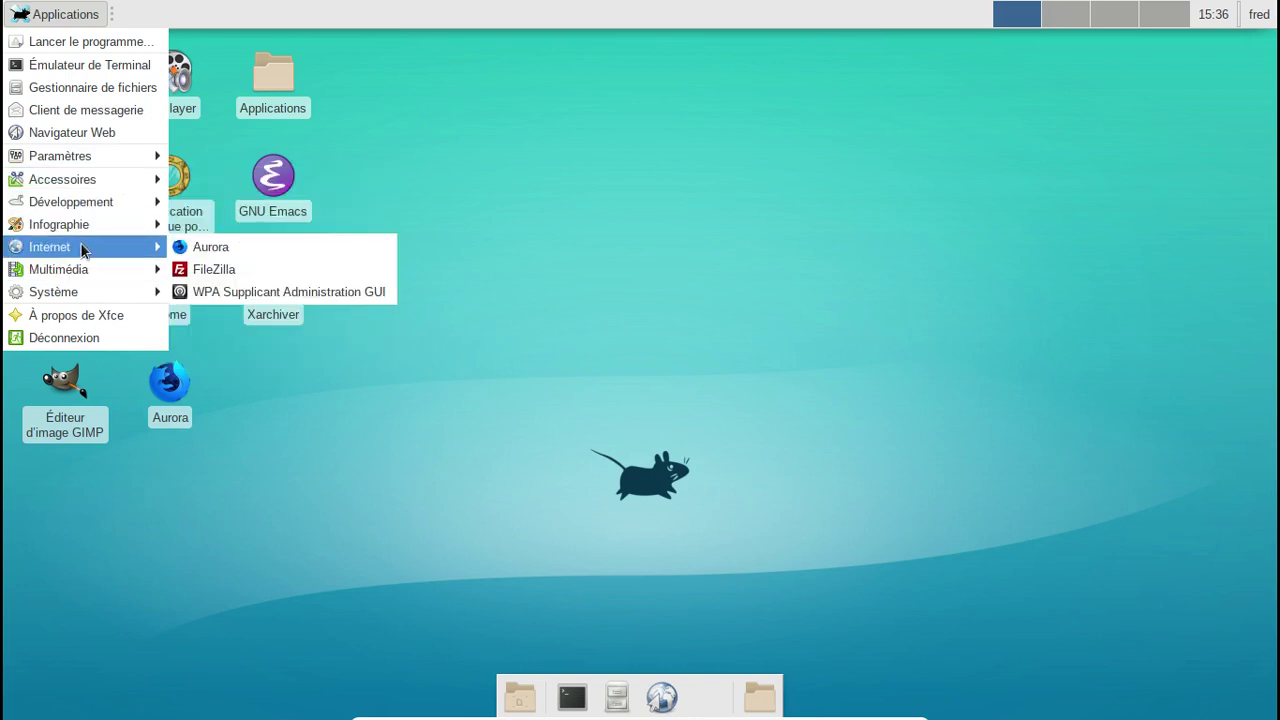
left_click(213, 269)
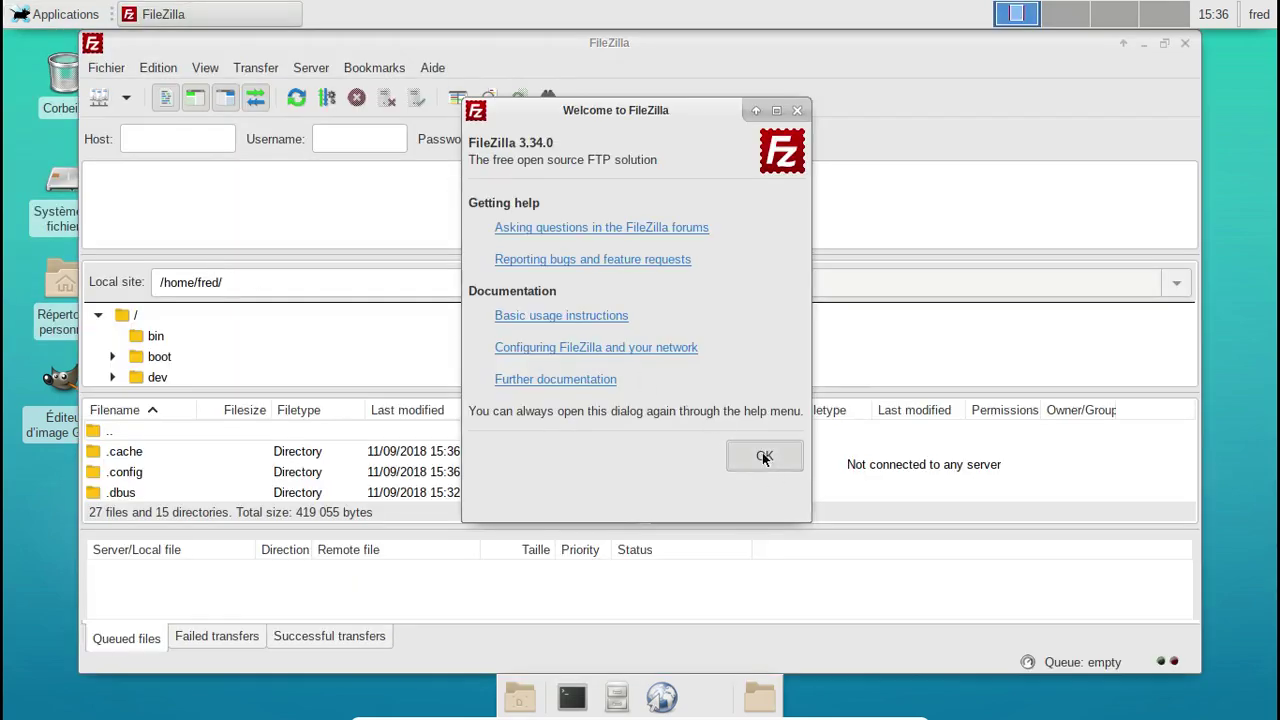
left_click(763, 455)
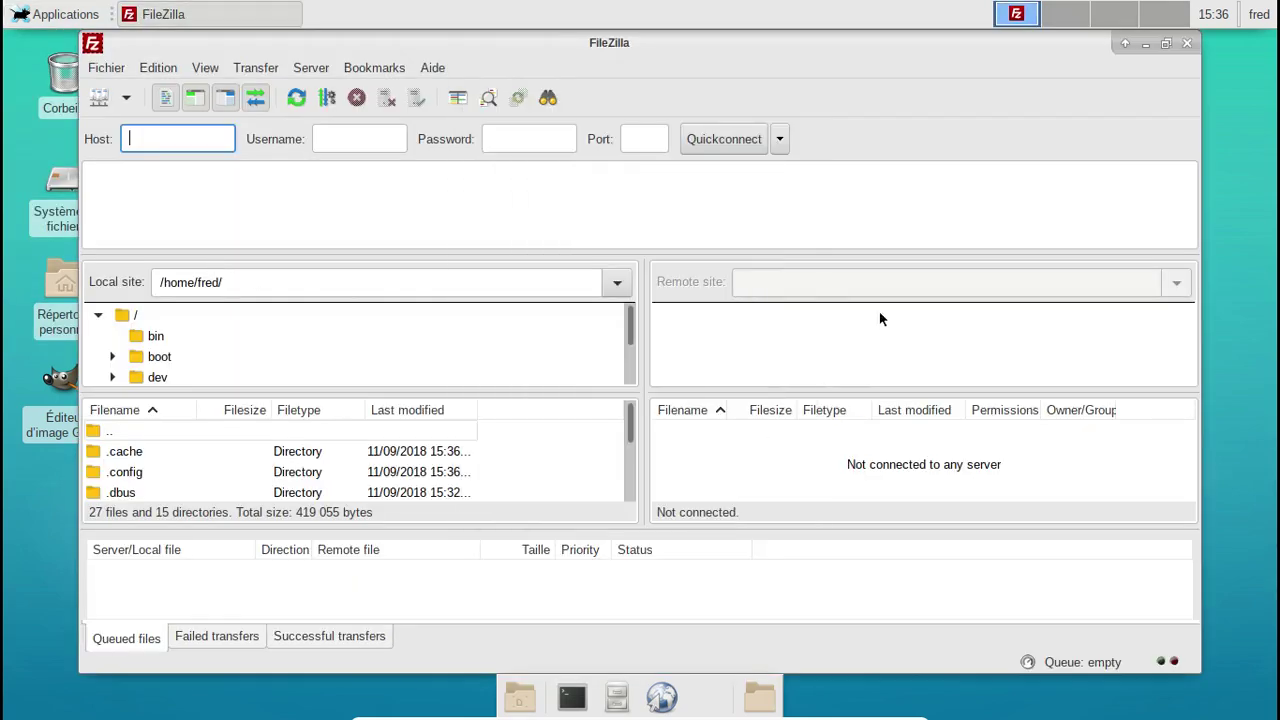
left_click(1186, 45)
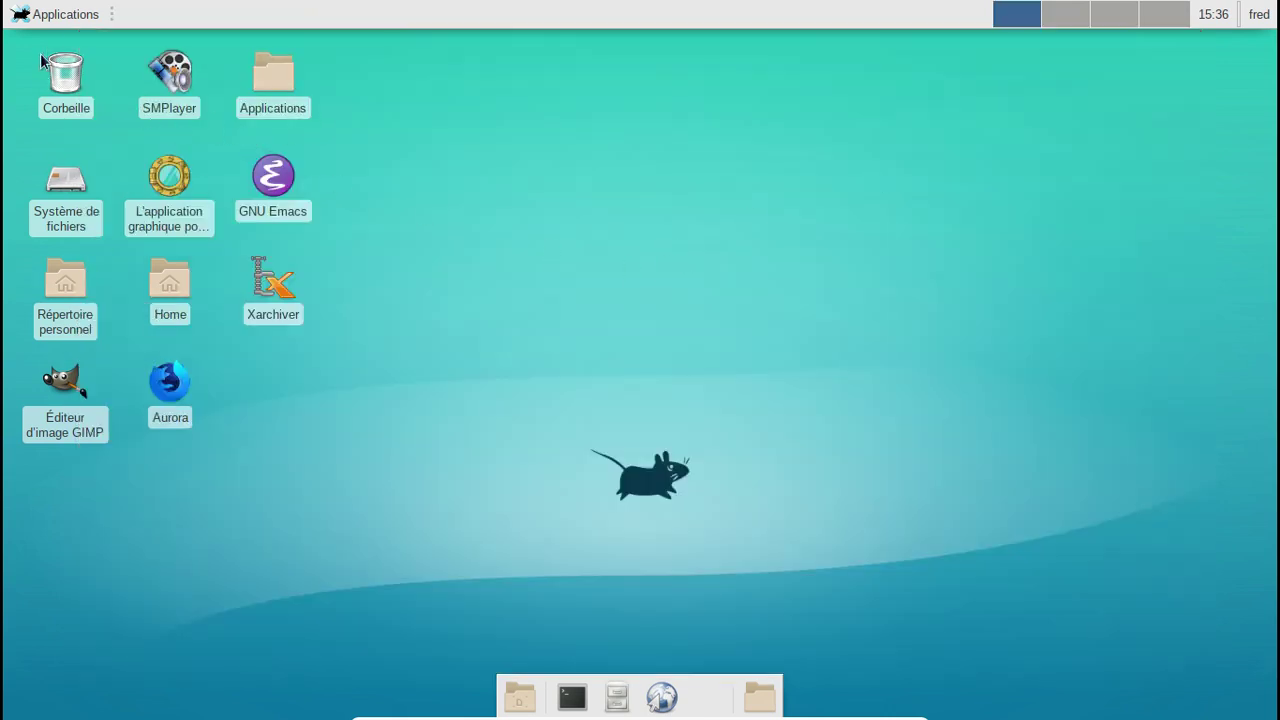
- Log out of the Xfce session with session saving left on, and take the CloverOS virtual machine out of full-screen view
left_click(52, 16)
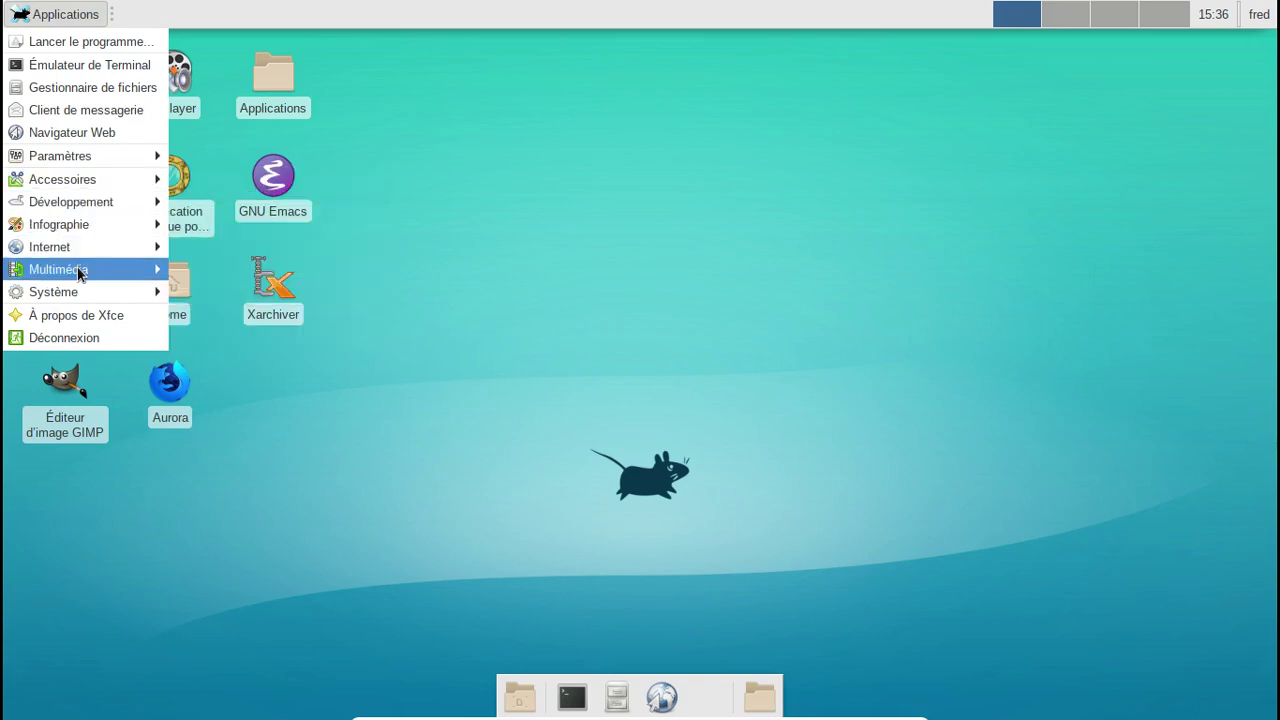
mouse_move(80, 274)
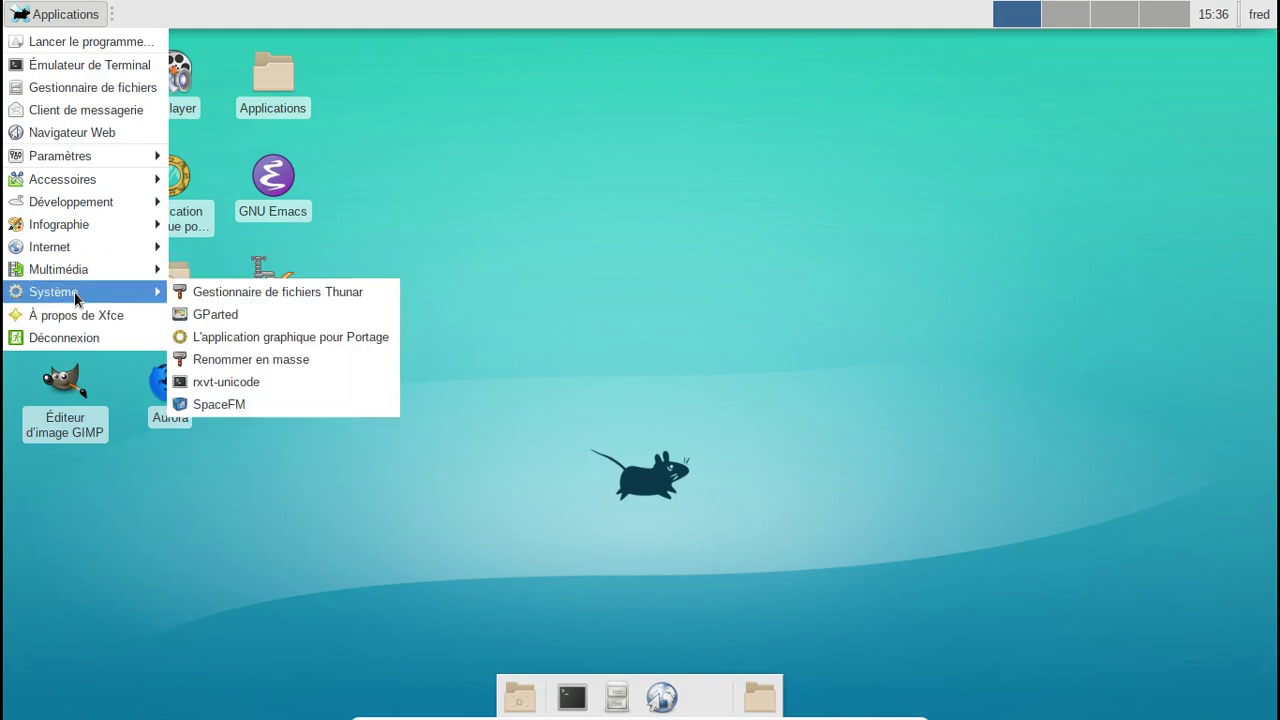
left_click(75, 340)
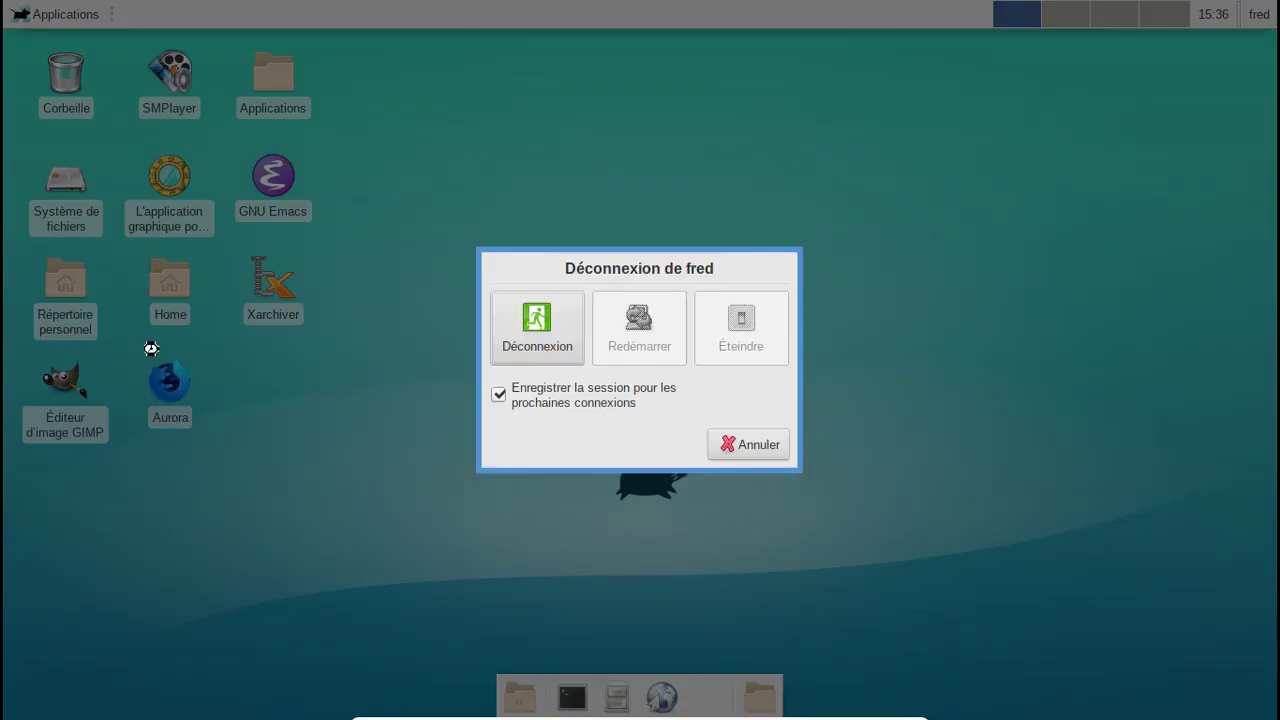
left_click(557, 340)
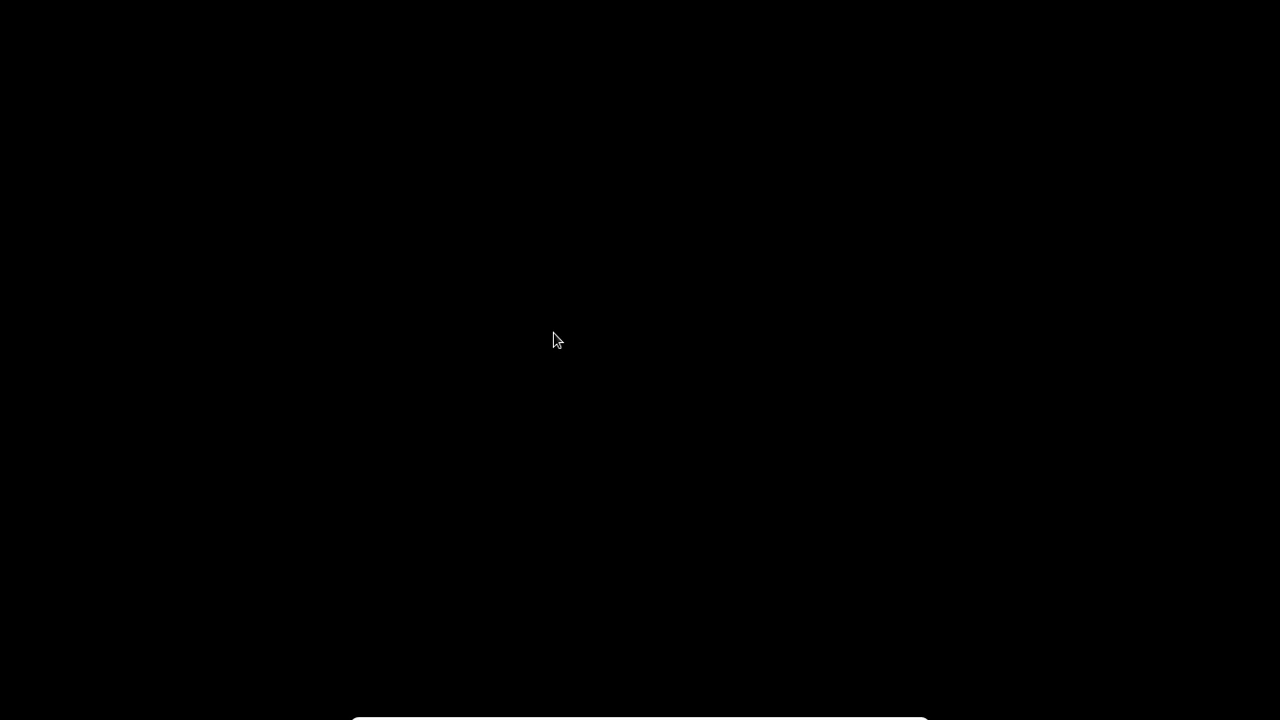
key("Control_R+f")
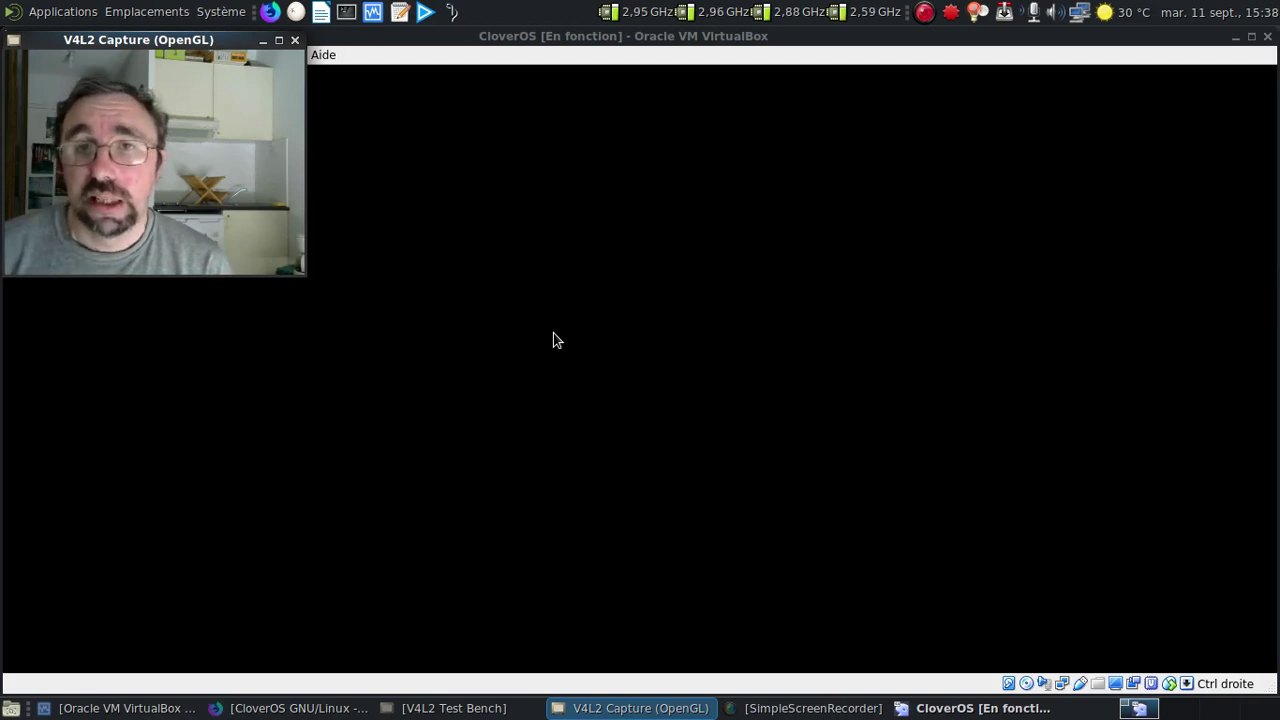
- Restart the CloverOS virtual machine and let it boot to the console login
left_click(480, 36)
left_click(575, 57)
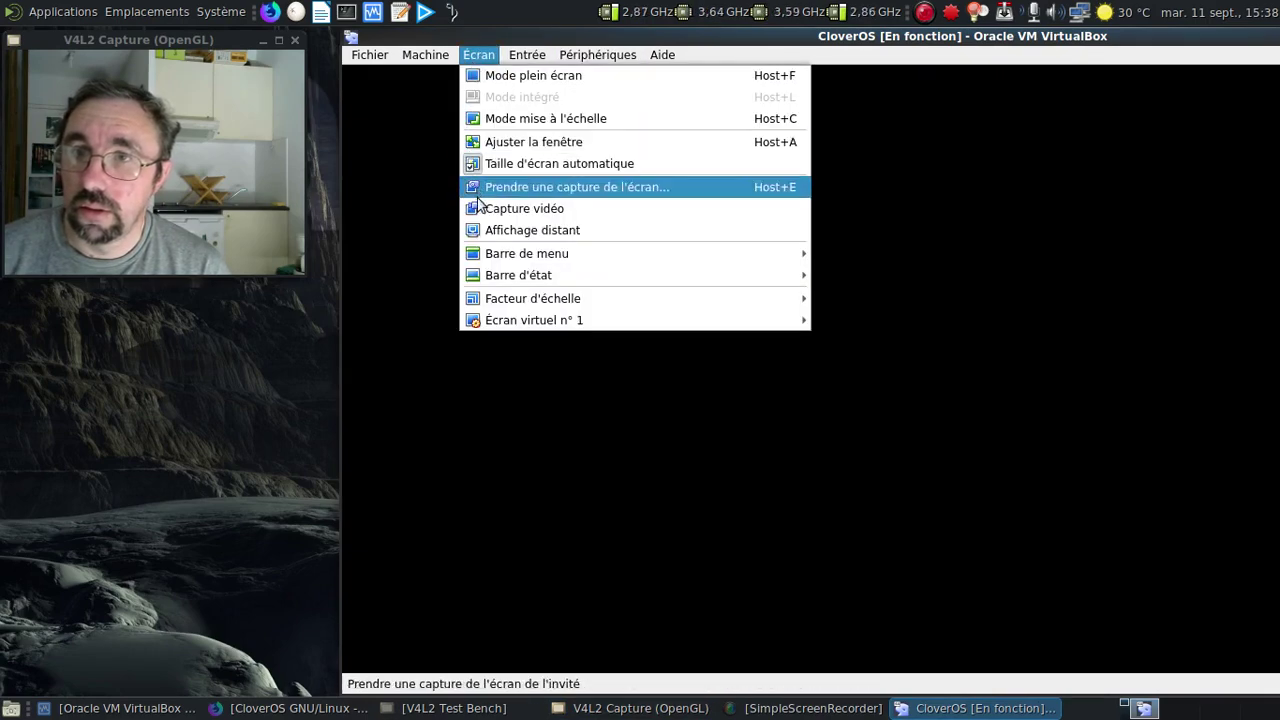
mouse_move(418, 60)
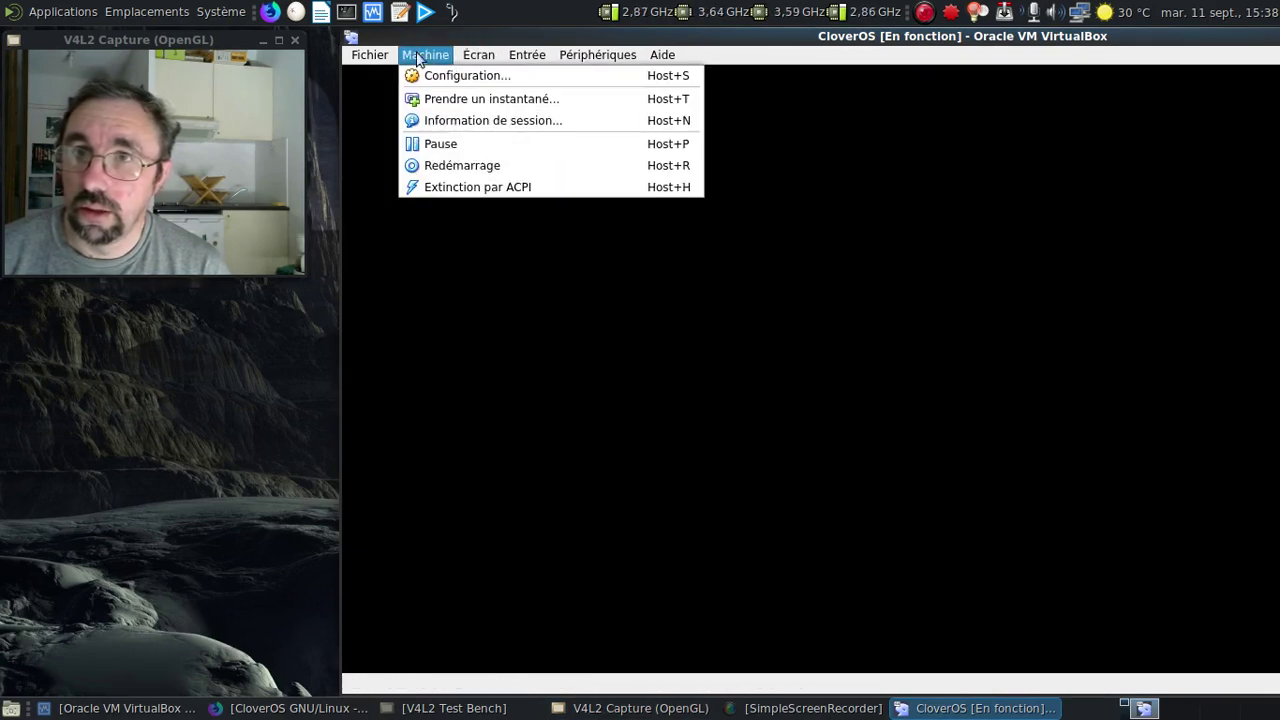
left_click(457, 166)
left_click(1024, 430)
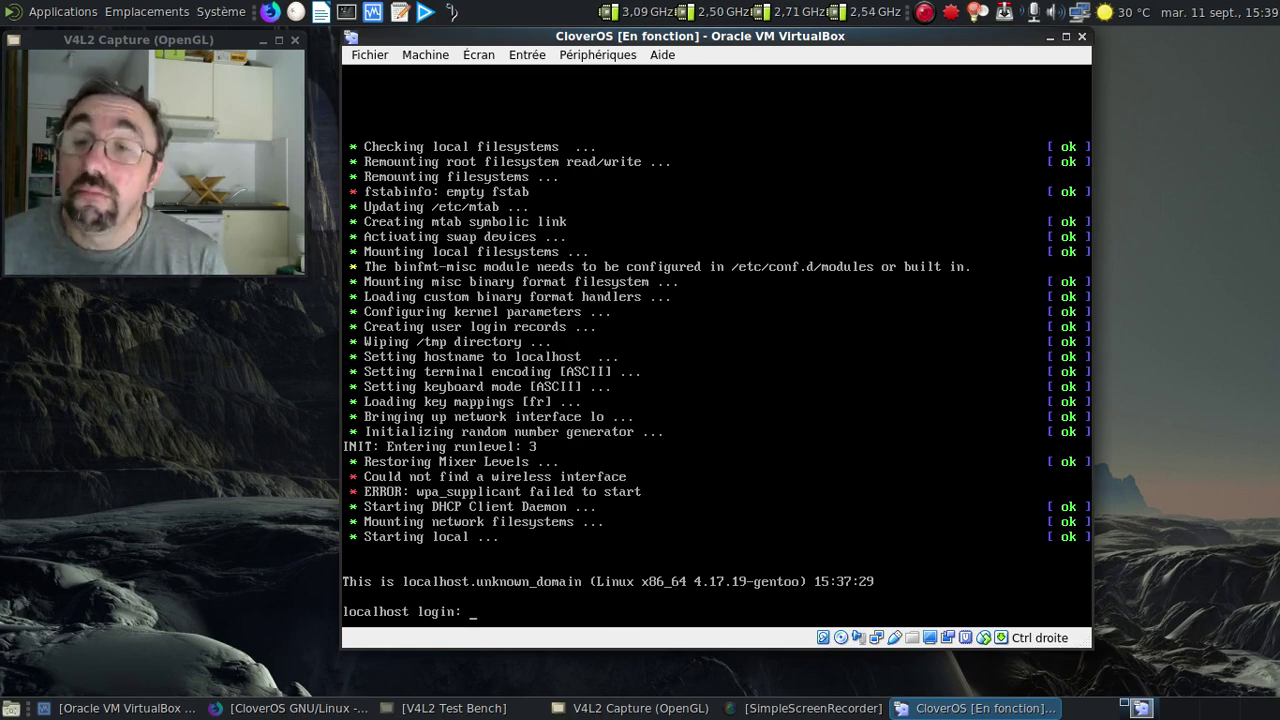
- Log in at the console with the user account name and its password
type("fred")
key("Return")
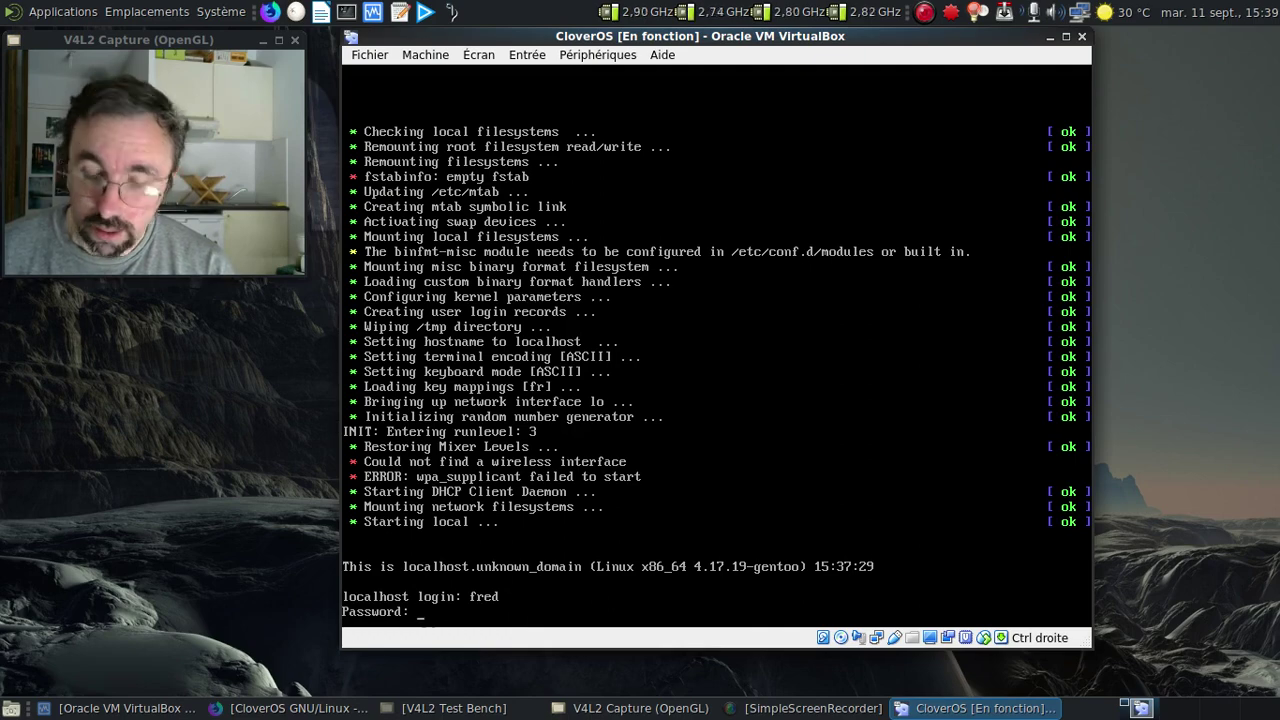
key("Return")
- Start X with the default window manager and launch the desktop entry from its applications list to show the desktop icons
key("y")
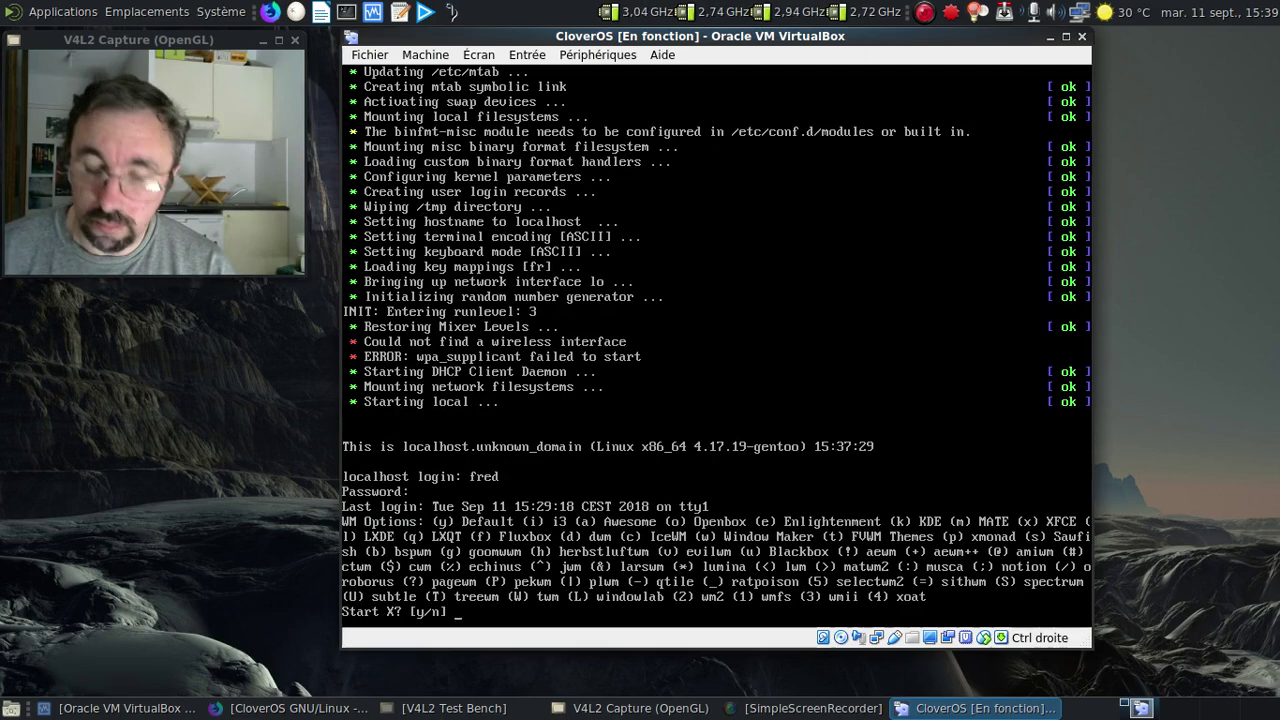
key("y")
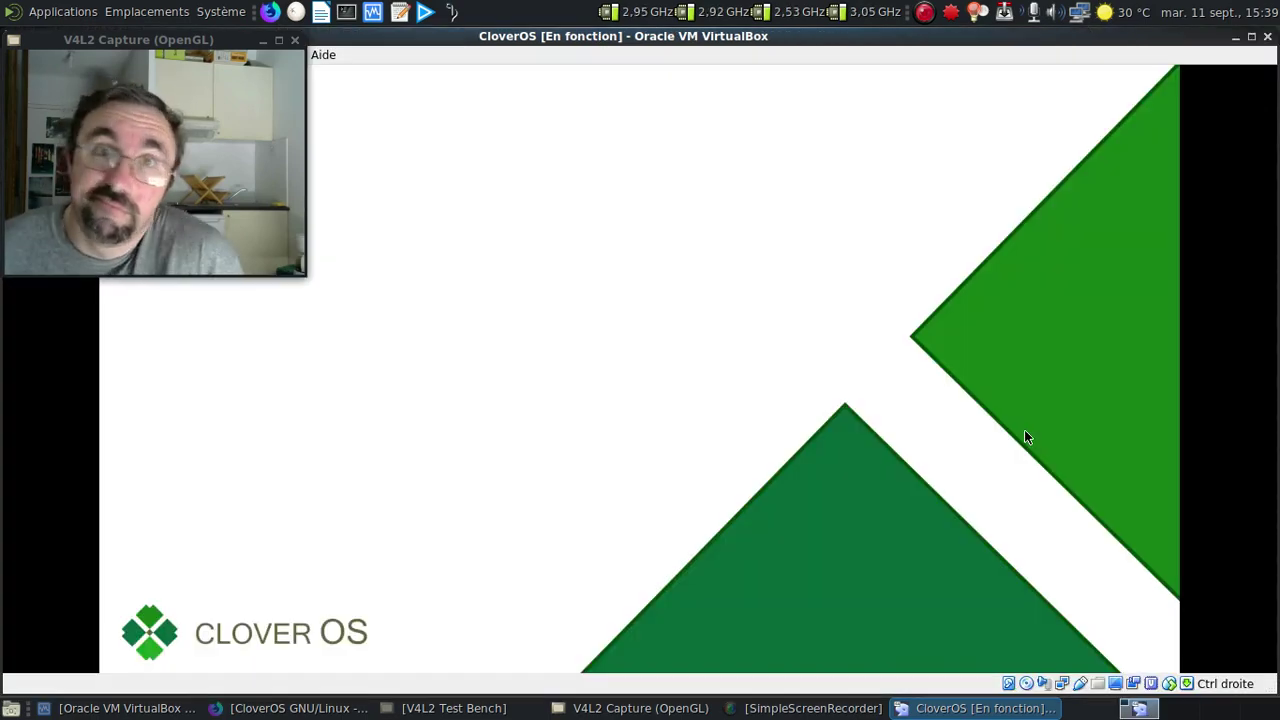
left_click(485, 124)
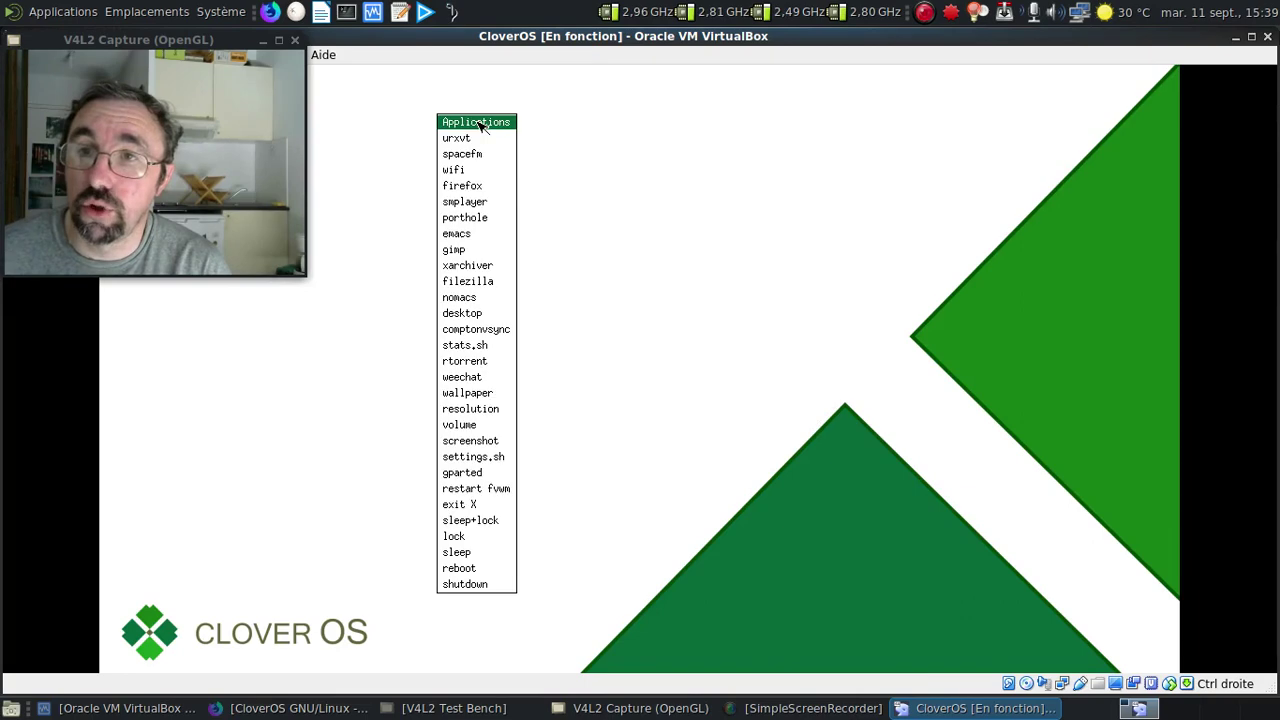
left_click(498, 316)
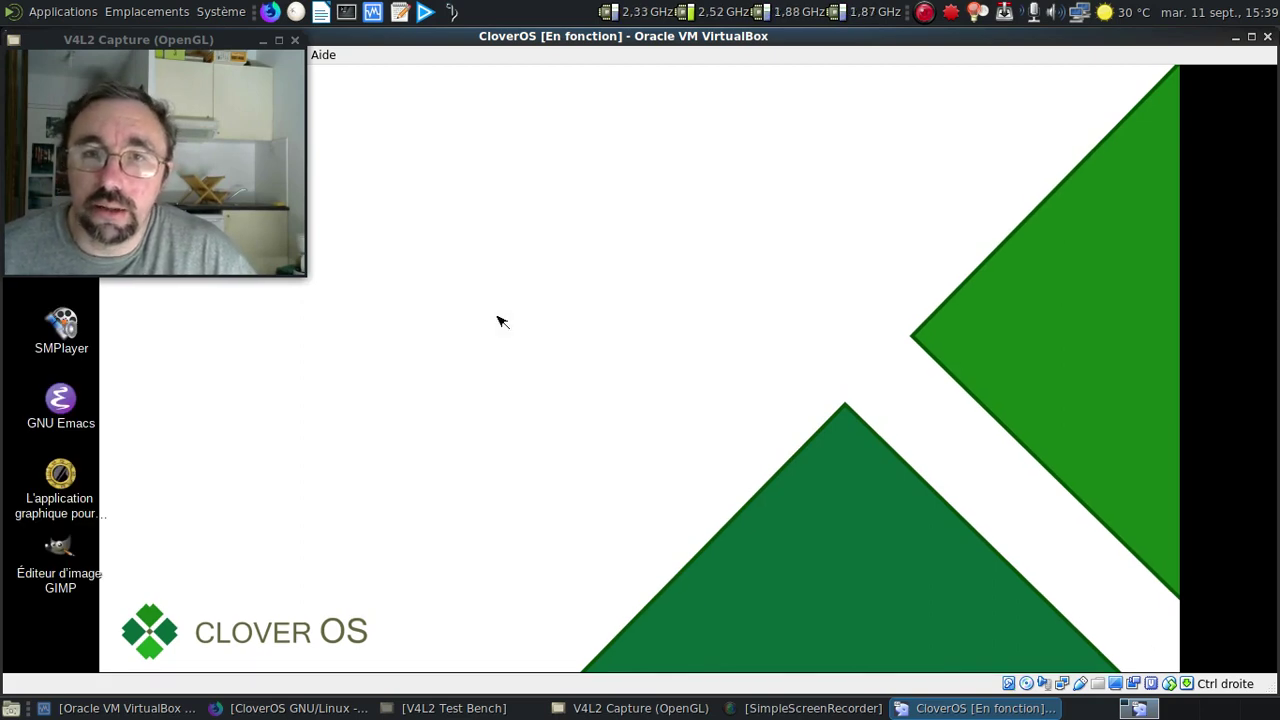